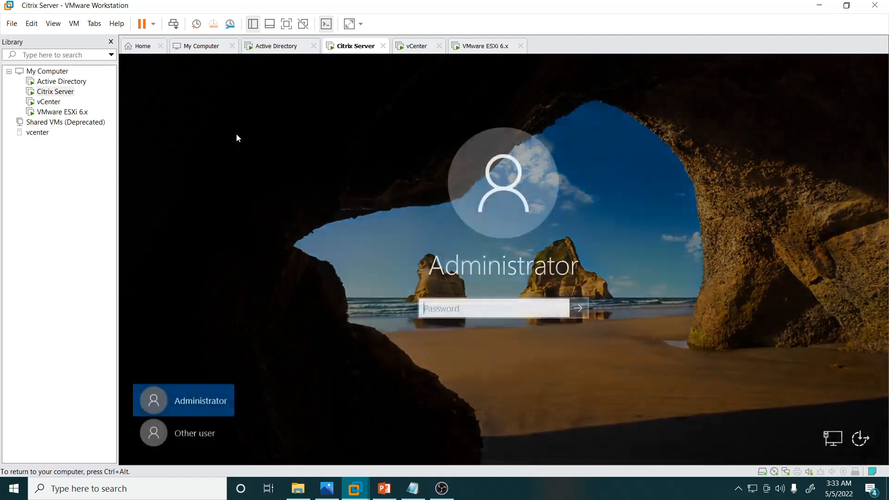
Step: Sign in to the Citrix Server virtual machine as Administrator with the account password
type("•••••••••")
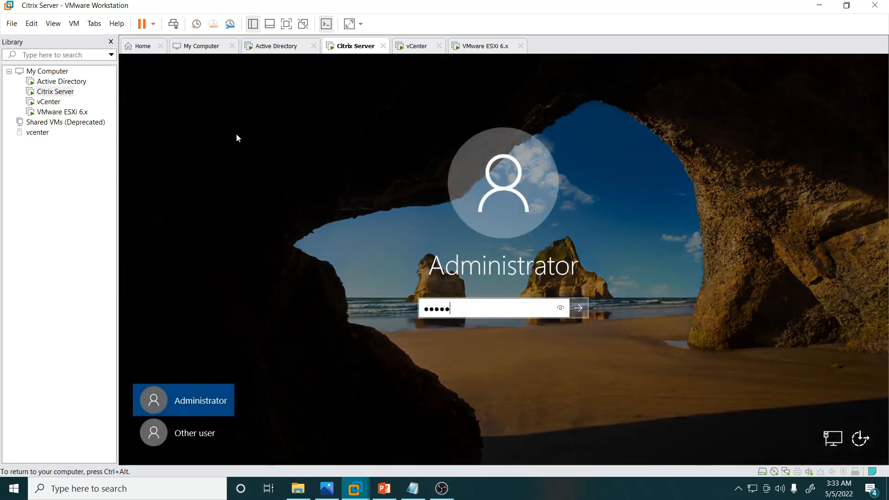
key("Return")
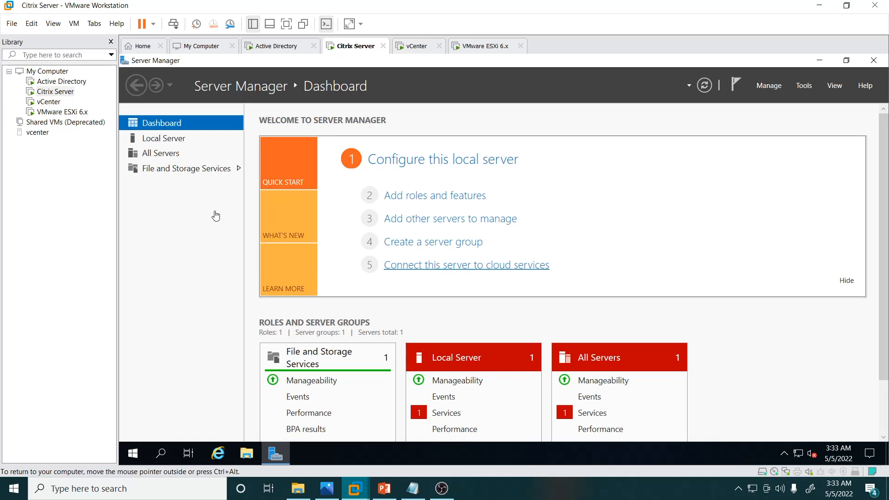
Step: Open a command prompt from File Explorer's address and run whoami to check the signed-in account
left_click(247, 453)
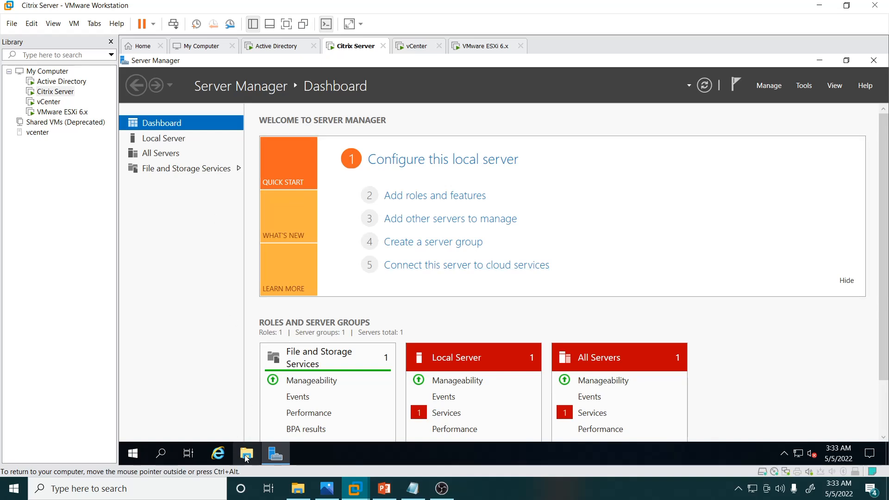
left_click(367, 121)
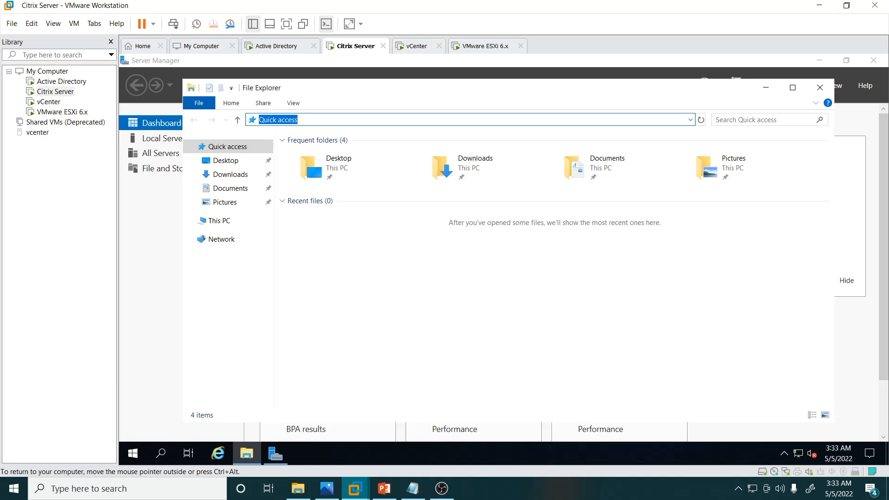
type("cmd")
key("Return")
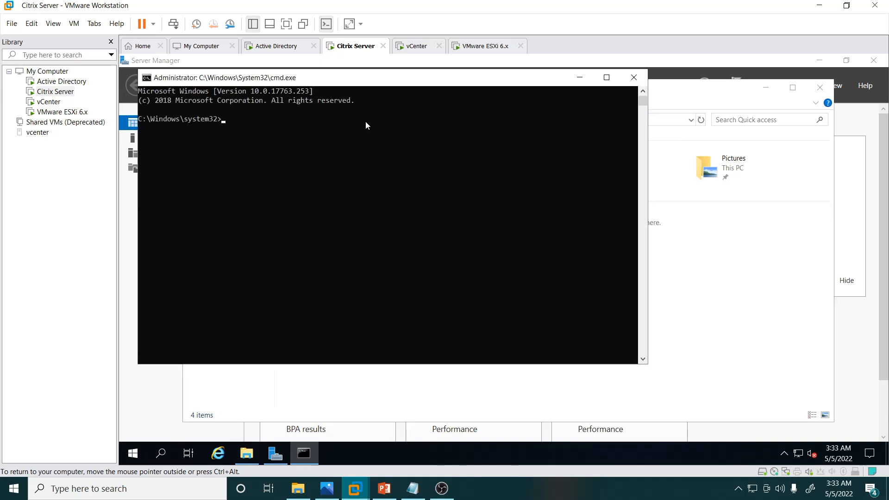
type("whoami")
key("Return")
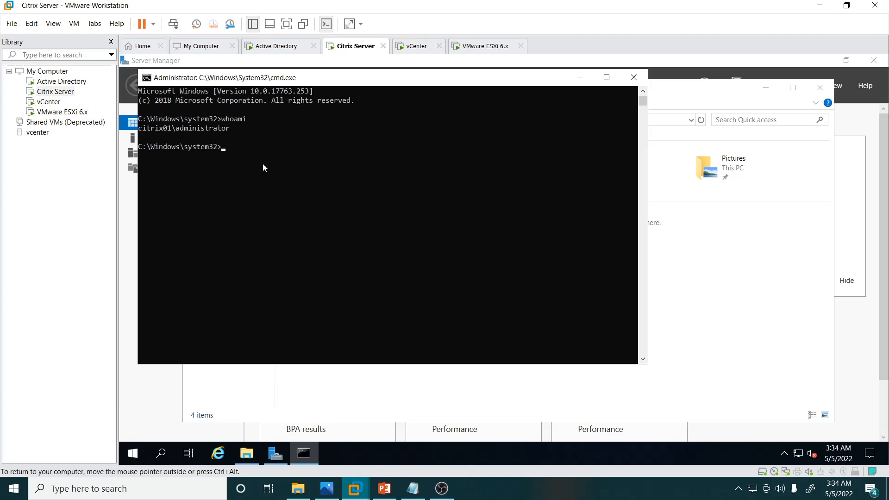
Step: Switch to the Active Directory virtual machine and open the careerhub.com Users container in Active Directory Users and Computers
left_click(58, 81)
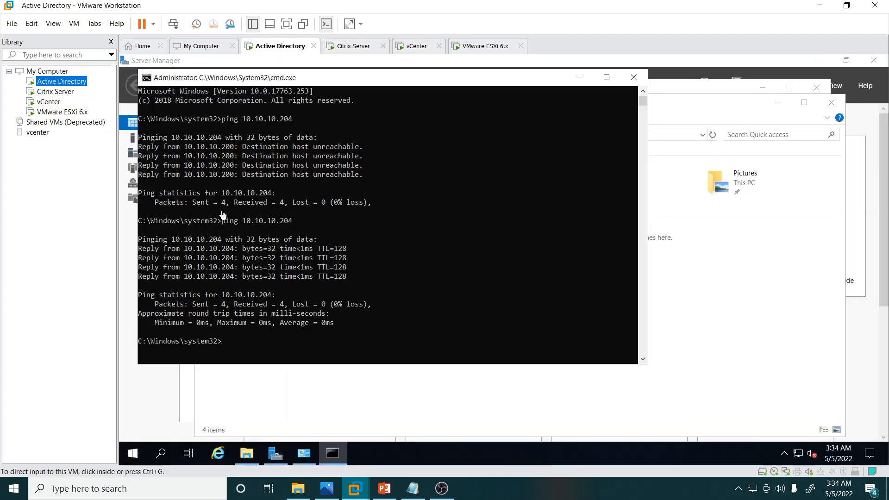
left_click(132, 461)
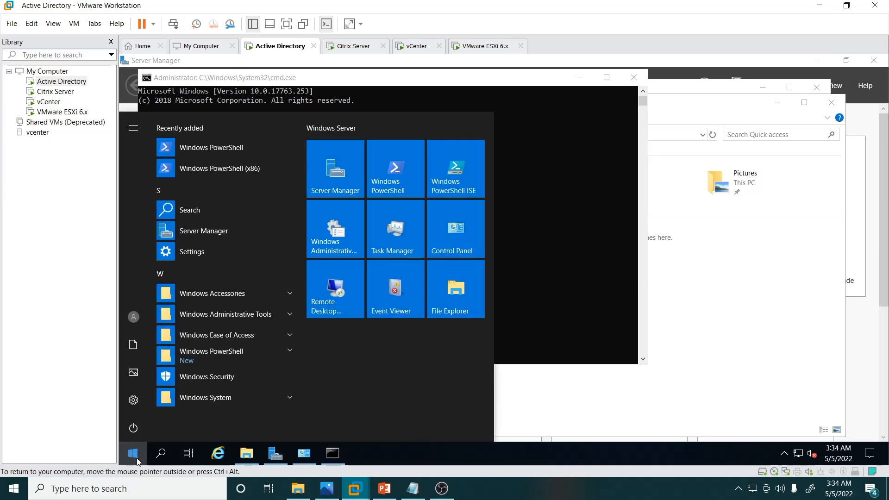
type("user")
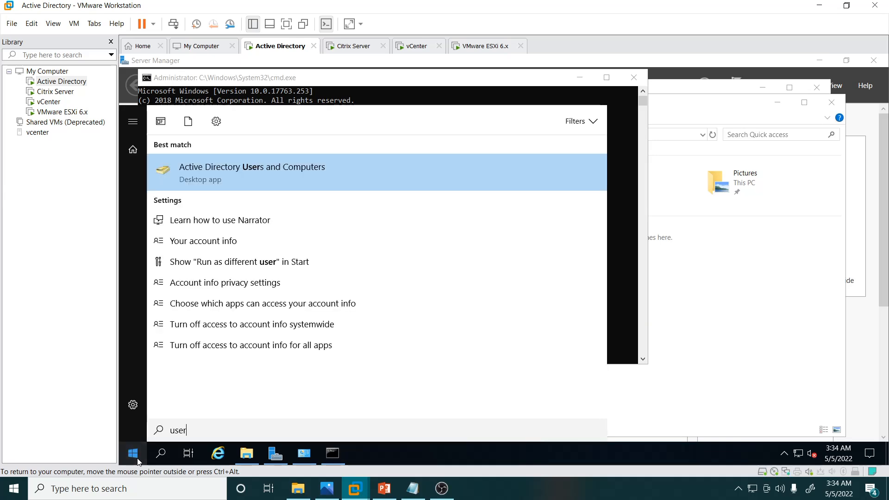
left_click(274, 169)
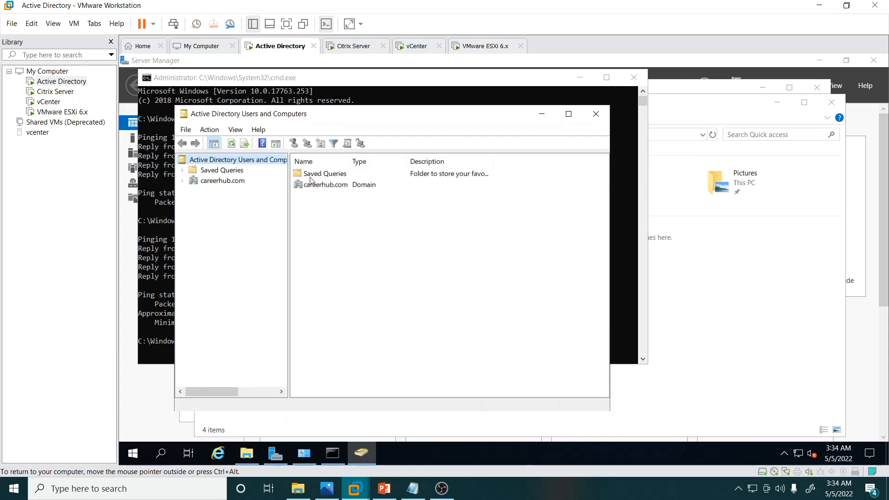
left_click(223, 180)
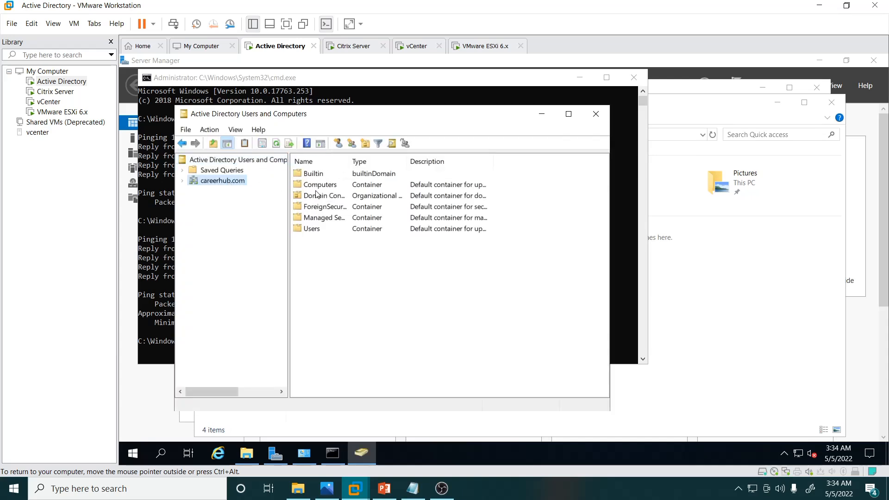
double_click(314, 229)
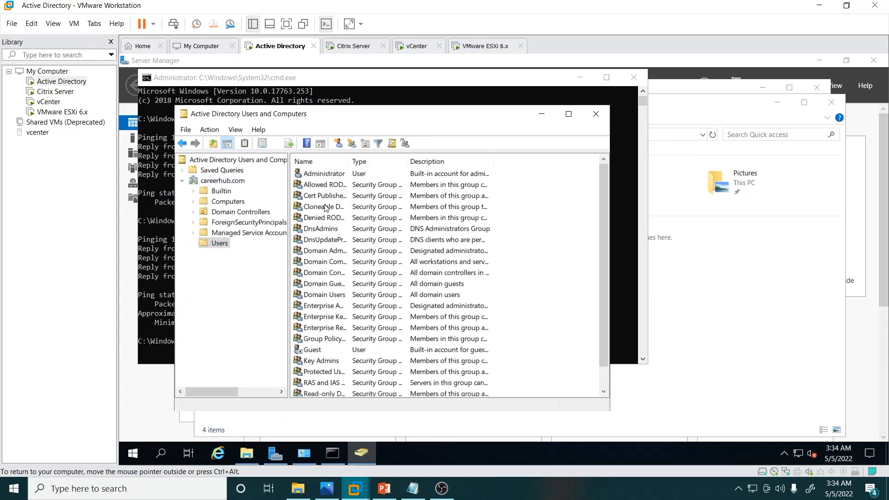
Step: Copy the domain Administrator account to a new user with first name CITIRIXADMIN and logon name CITRIXADMIN, and continue to the password page
right_click(314, 173)
left_click(326, 179)
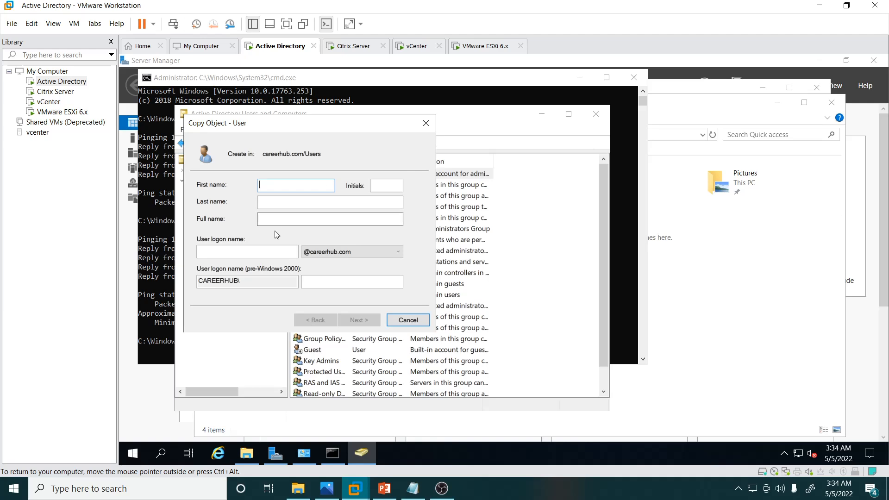
type("ad")
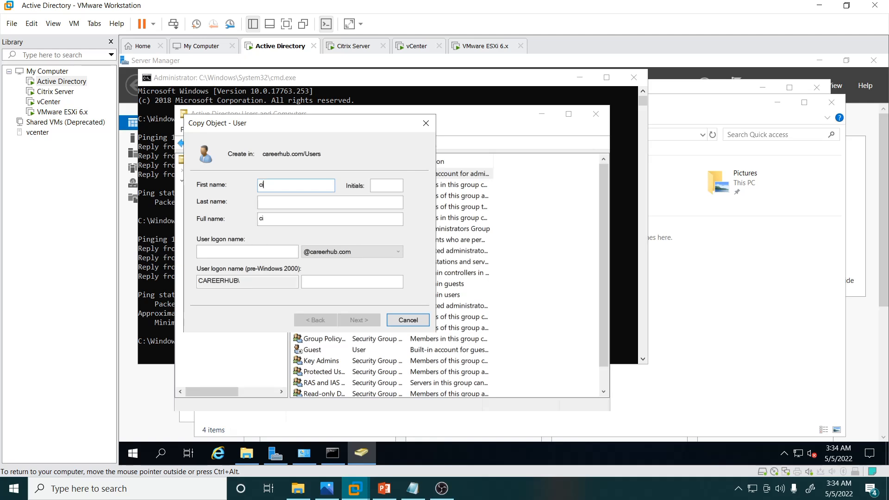
key("BackSpace")
key("BackSpace")
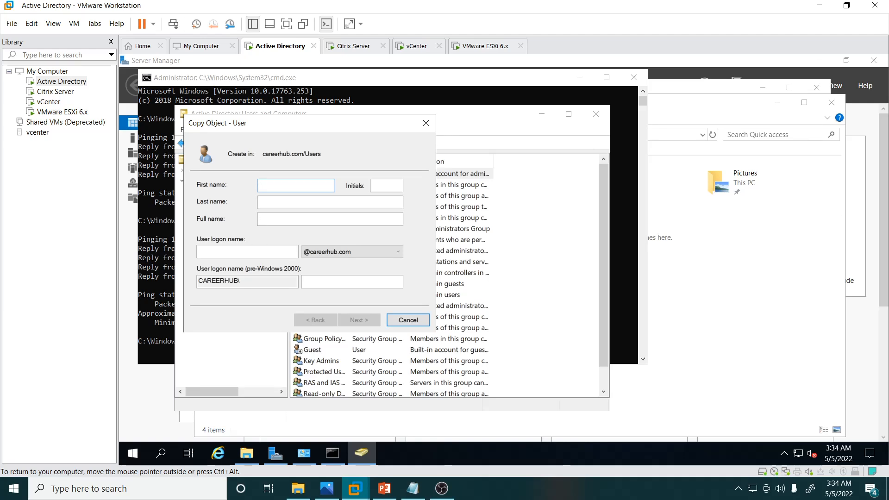
type("CITI")
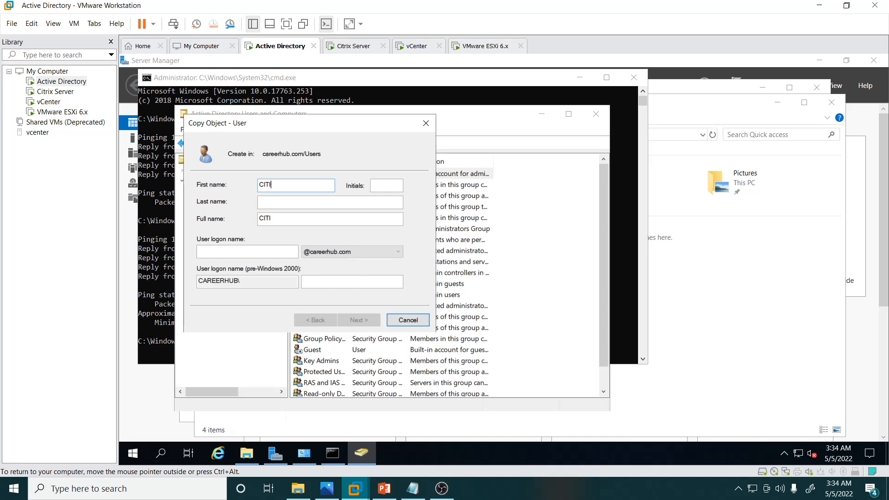
type("RIXADMIN")
key("Tab")
key("Tab")
key("Tab")
key("Tab")
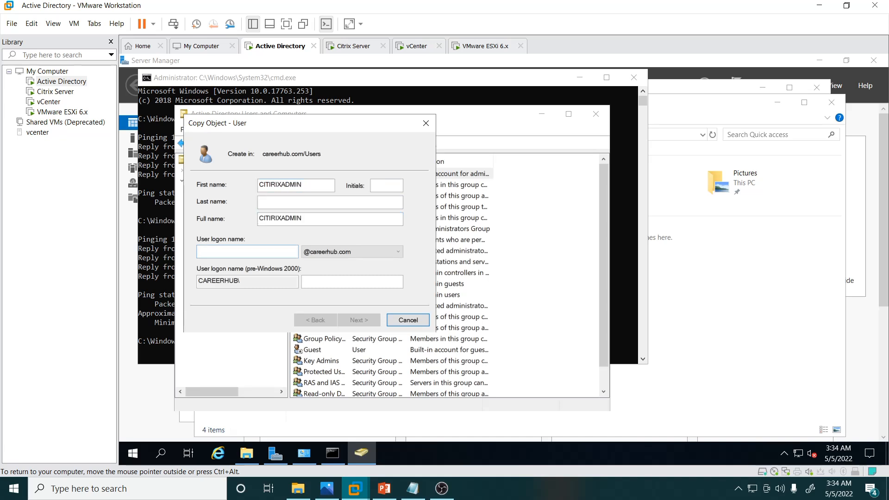
type("CITRIX")
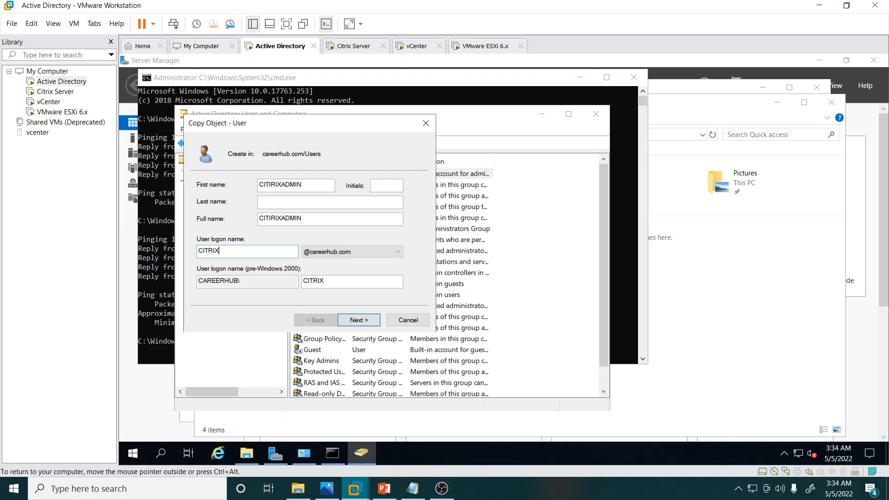
type("ADMIN")
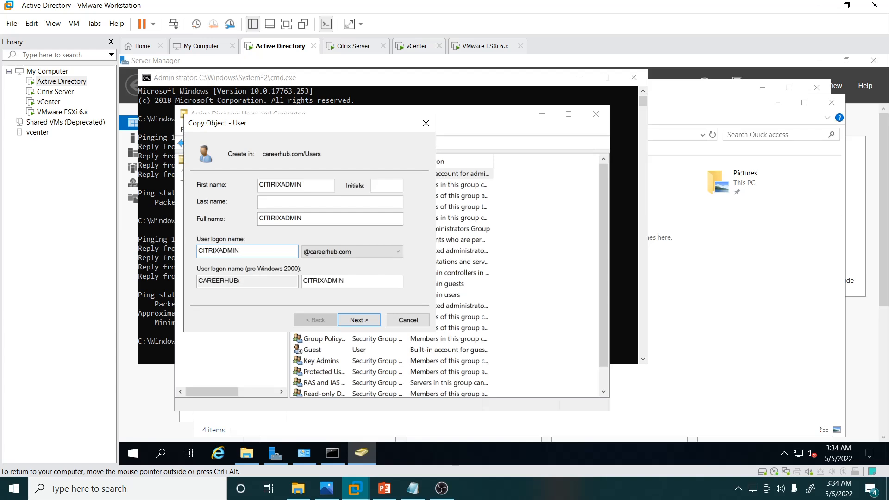
left_click(360, 320)
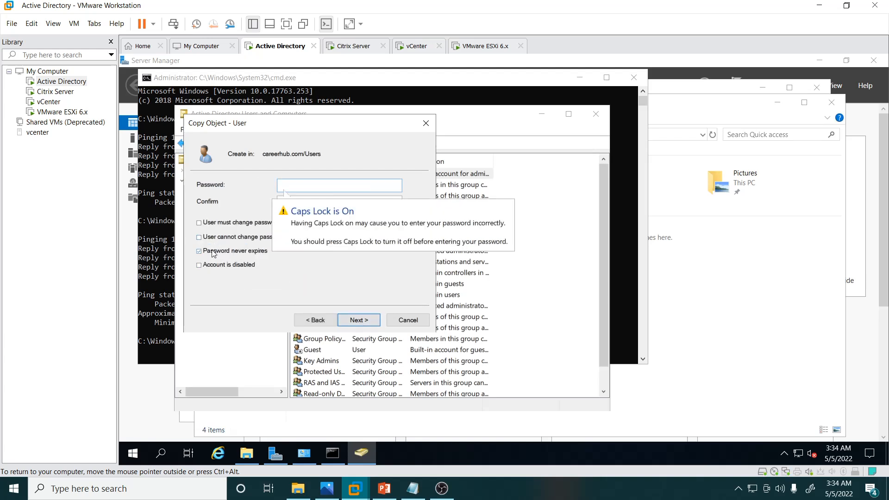
Step: Enter and confirm the new user's account password, and finish creating the copied account
key("Caps_Lock")
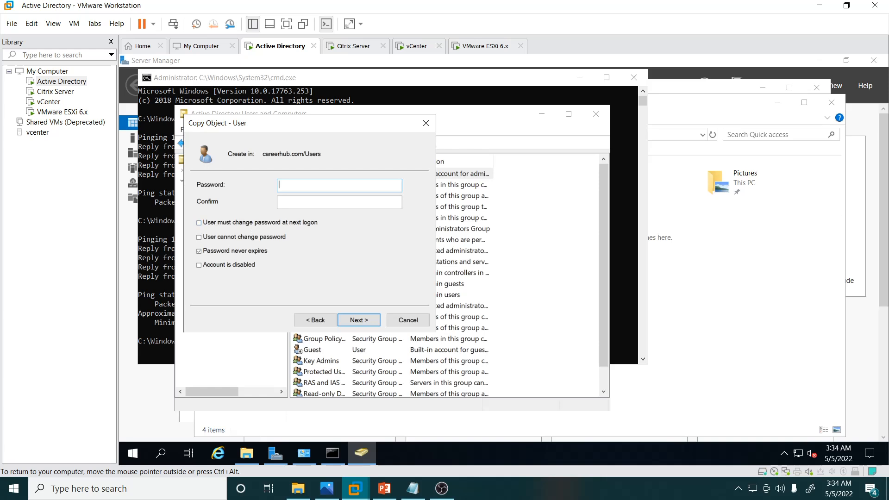
type("•••••••••")
key("Tab")
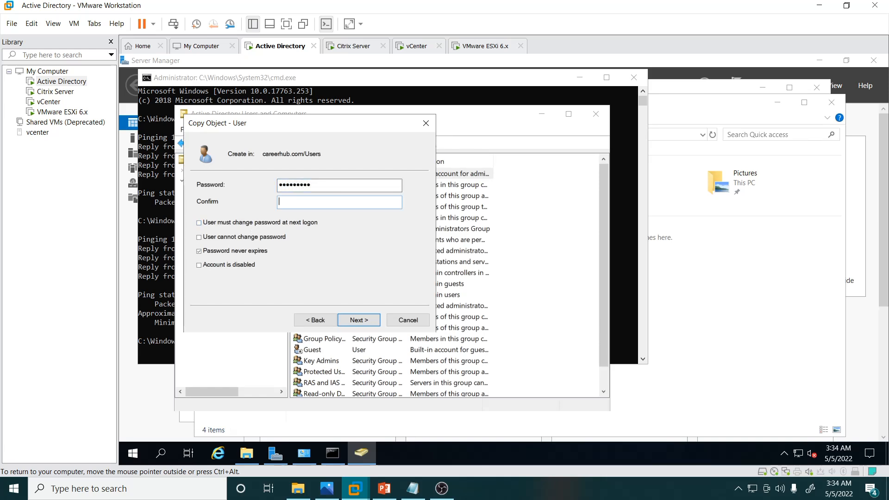
type("•••••")
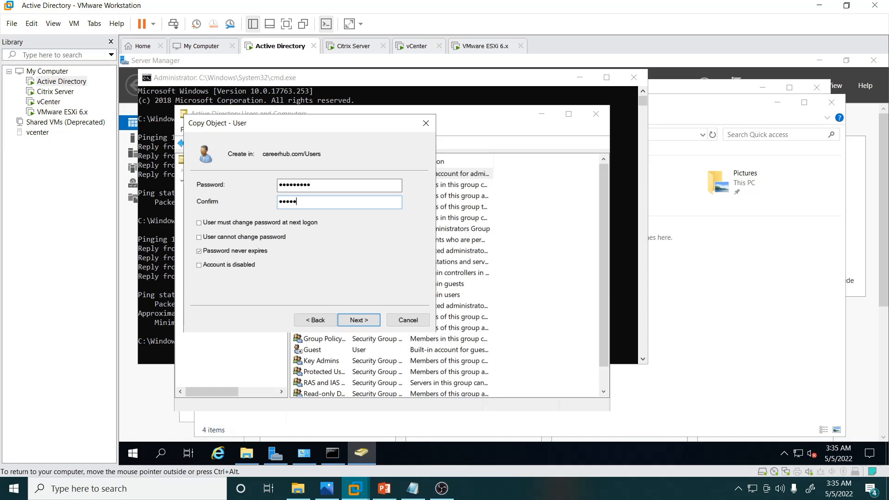
type("••")
key("ctrl+a")
key("BackSpace")
type("•••••••••")
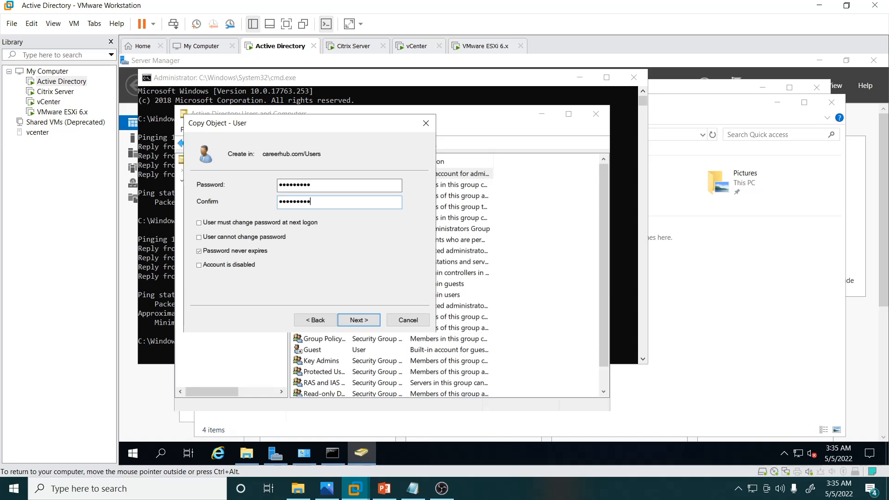
left_click(365, 321)
left_click(365, 324)
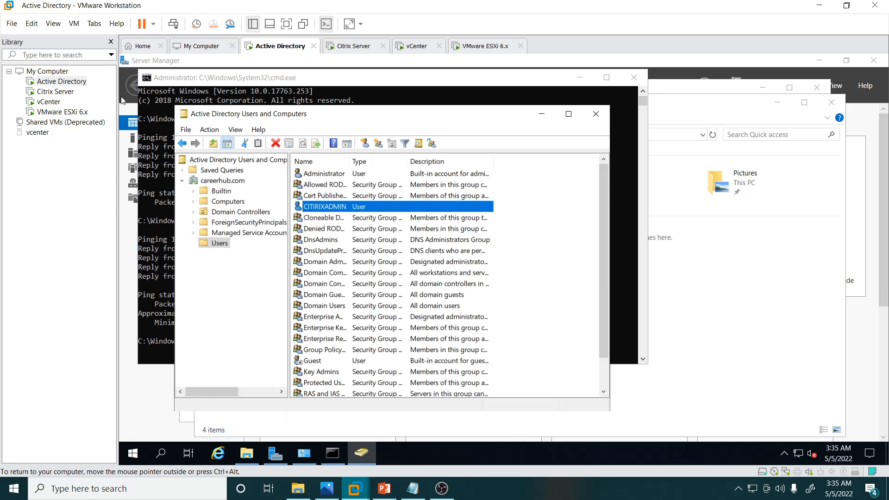
Step: Switch back to the Citrix Server virtual machine, create a folder named iso on Local Disk (C:), and open it
left_click(52, 93)
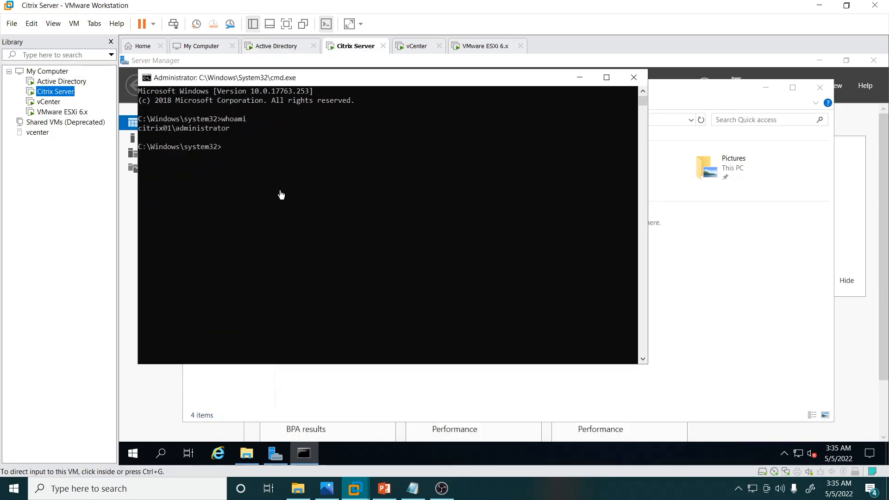
left_click(262, 183)
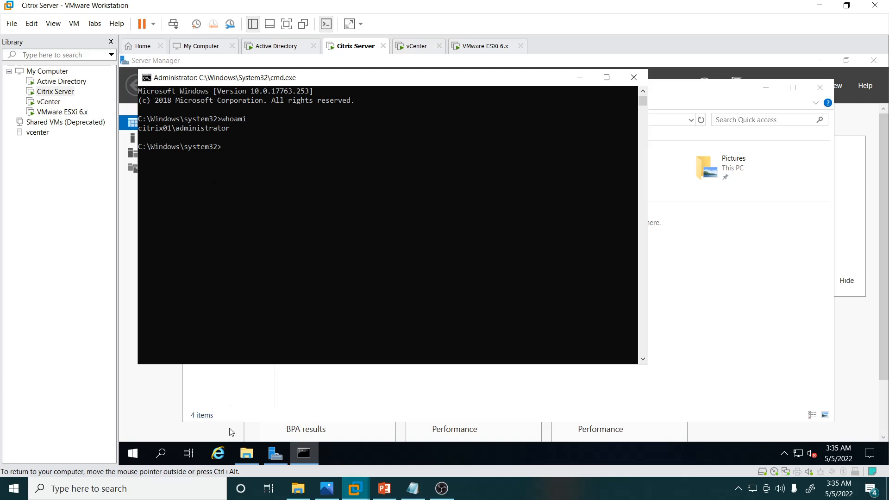
left_click(248, 456)
left_click(244, 223)
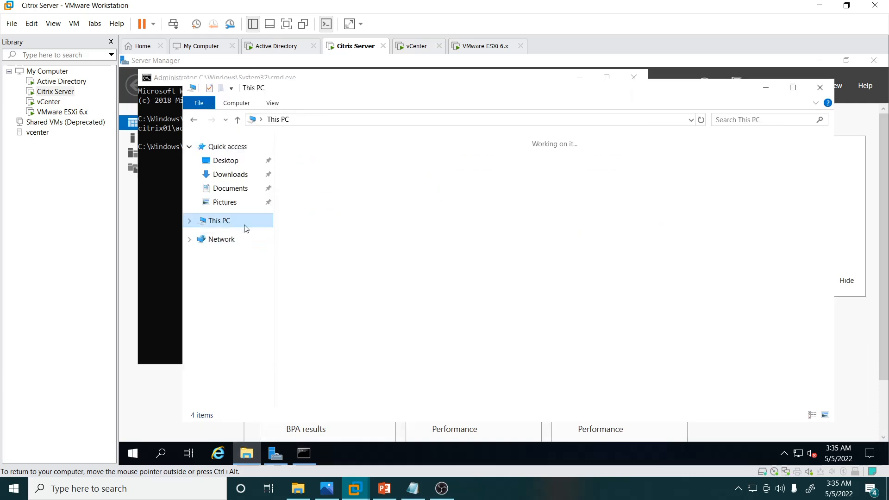
double_click(332, 289)
right_click(354, 291)
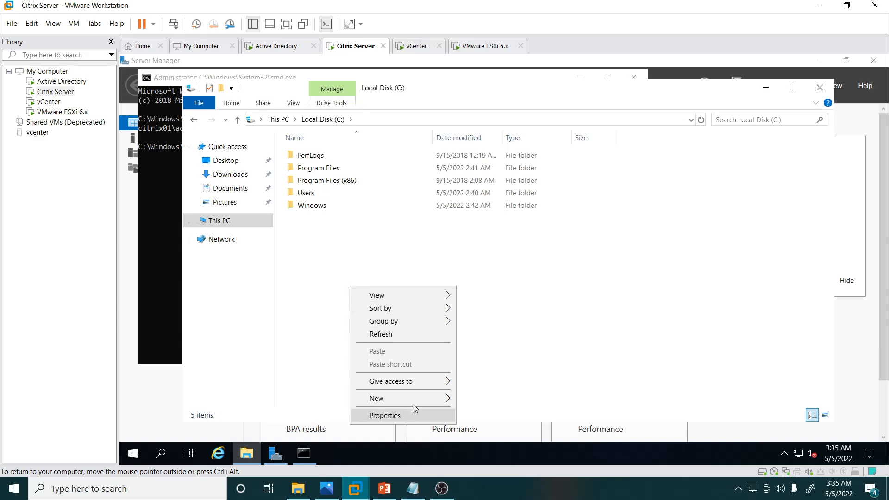
mouse_move(413, 401)
left_click(481, 312)
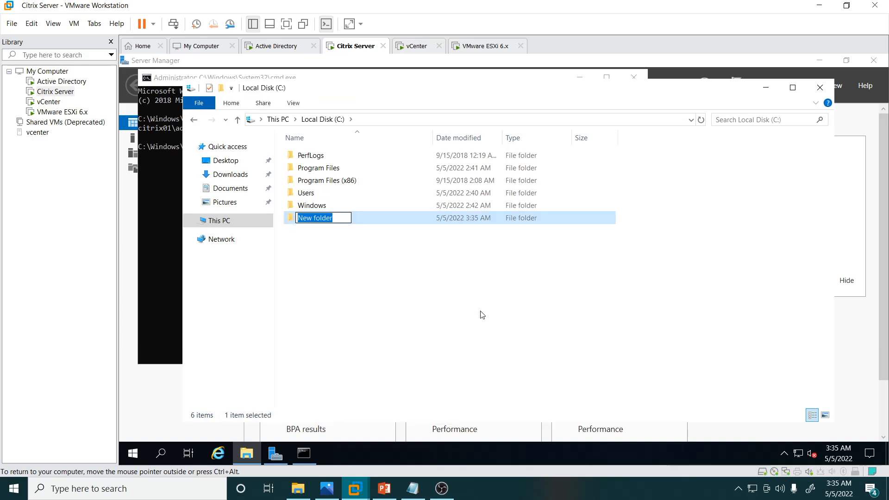
type("iso")
key("Return")
key("Return")
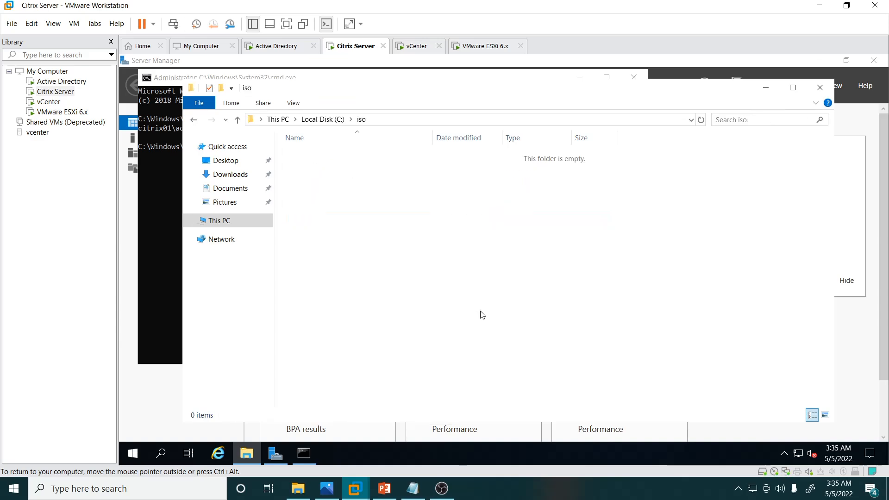
Step: Copy Citrix_Virtual_Apps_and_Desktops_7_1909.iso from the host's ISO FILES folder into the virtual machine's C:\iso folder
left_click(298, 488)
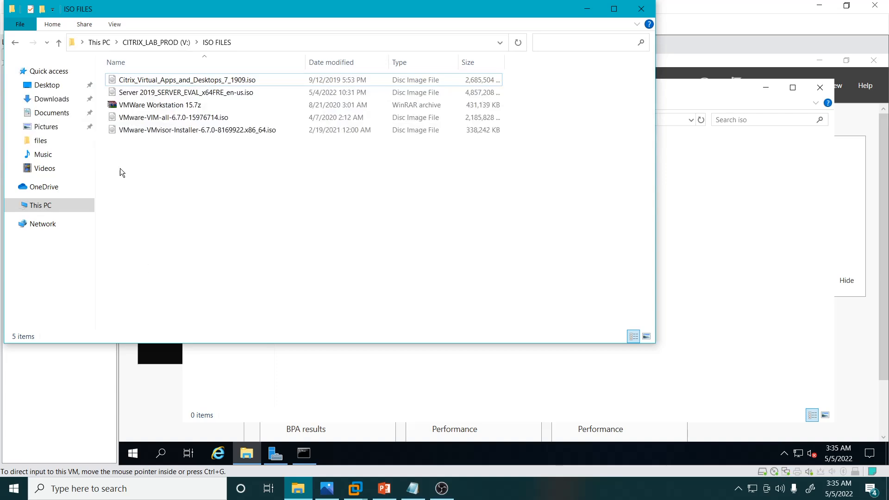
right_click(157, 79)
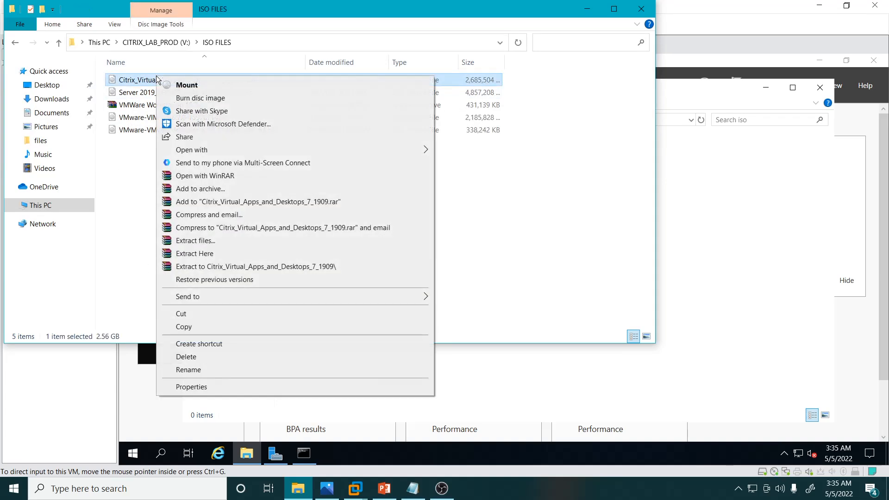
left_click(201, 326)
left_click(587, 9)
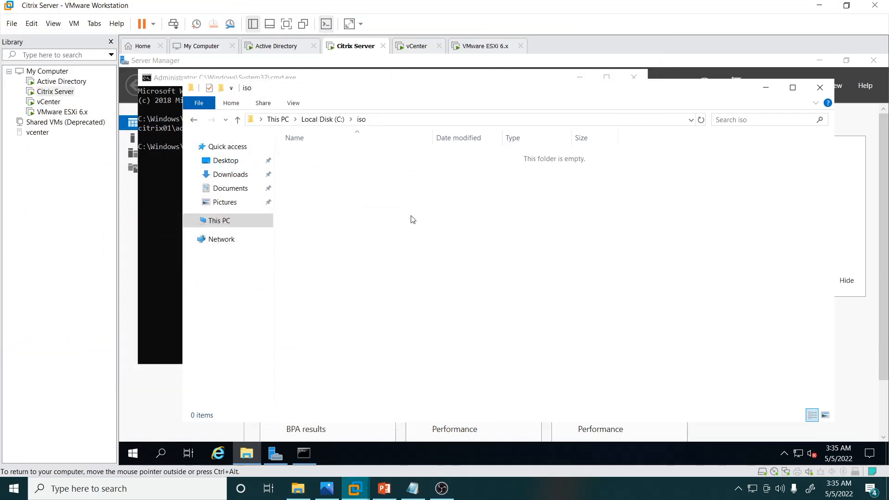
key("ctrl+v")
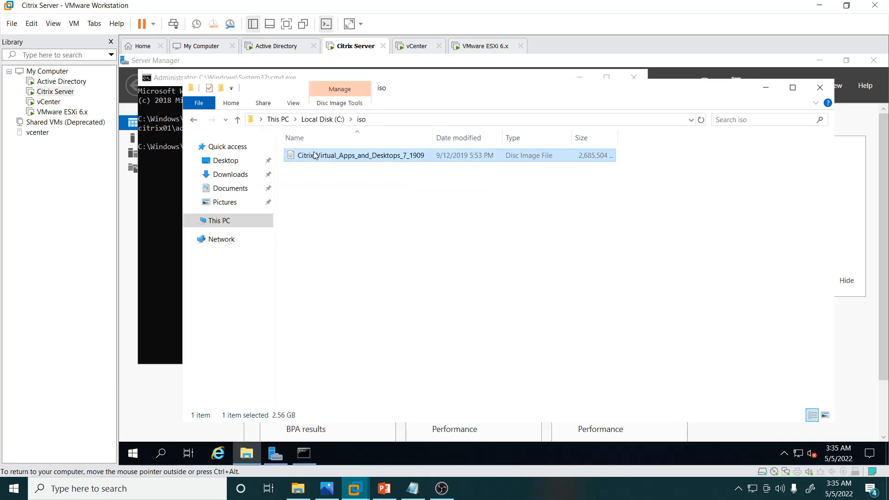
Step: Mount the Citrix_Virtual_Apps_and_Desktops_7_1909 image, run AutoSelect, and try to start the Delivery Controller installation under Virtual Apps and Desktops
right_click(313, 154)
left_click(345, 161)
double_click(331, 231)
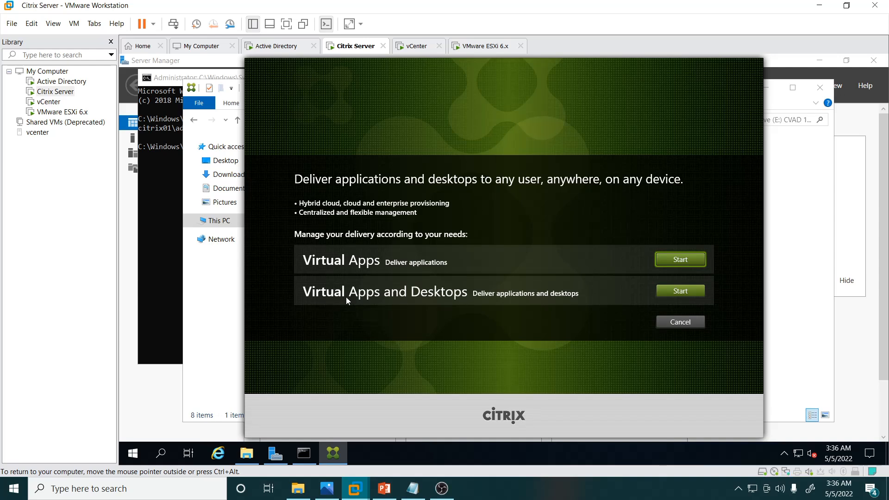
left_click(688, 293)
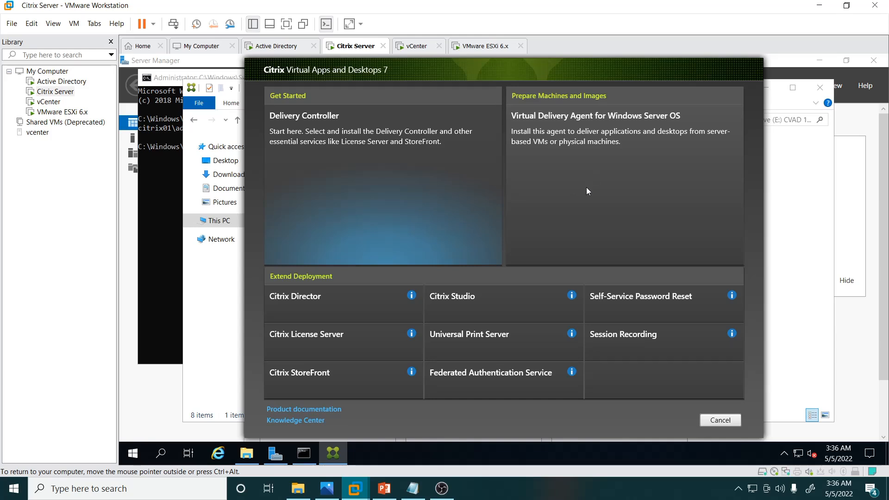
left_click(326, 167)
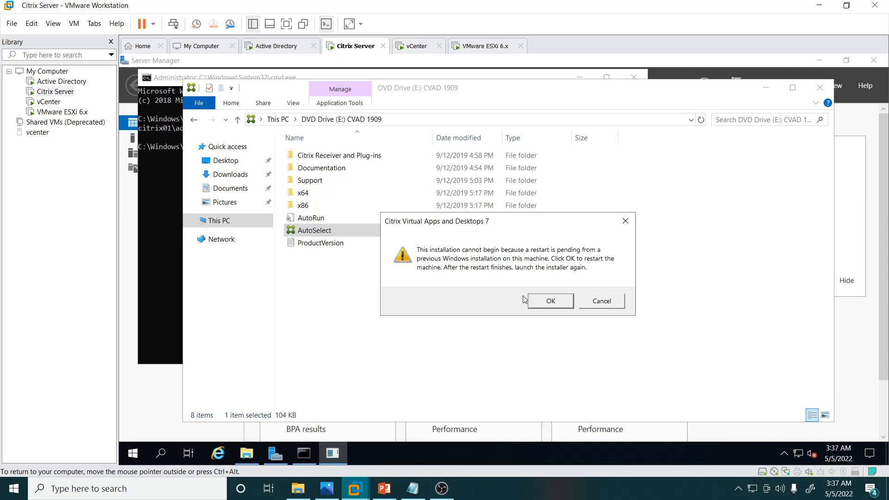
Step: Accept the installer's pending-restart notice and restart the Citrix Server virtual machine
left_click(553, 301)
left_click(654, 276)
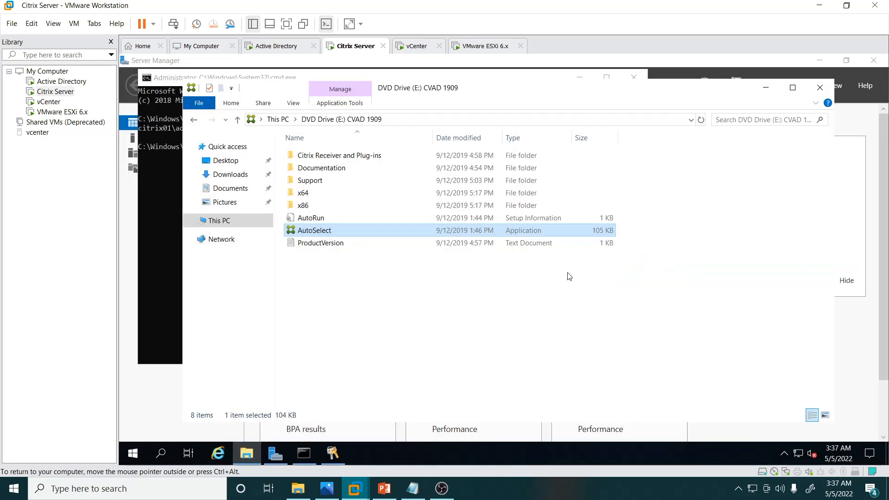
right_click(132, 458)
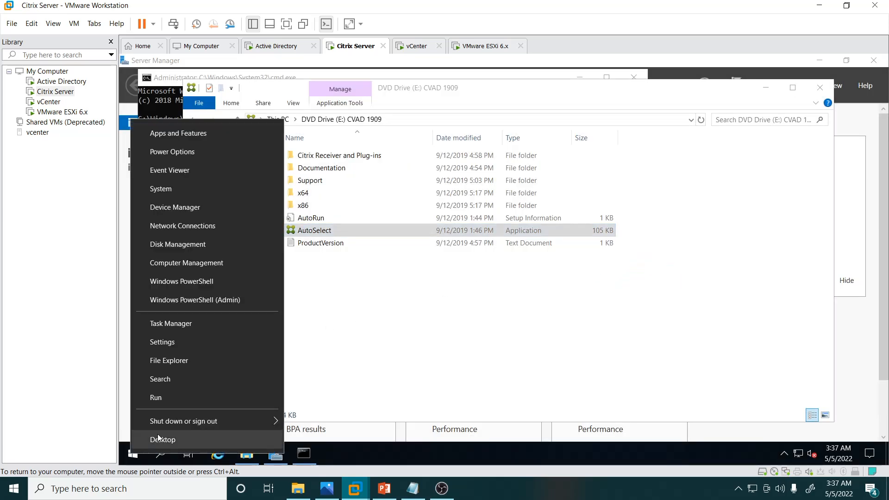
mouse_move(188, 422)
left_click(307, 418)
left_click(307, 432)
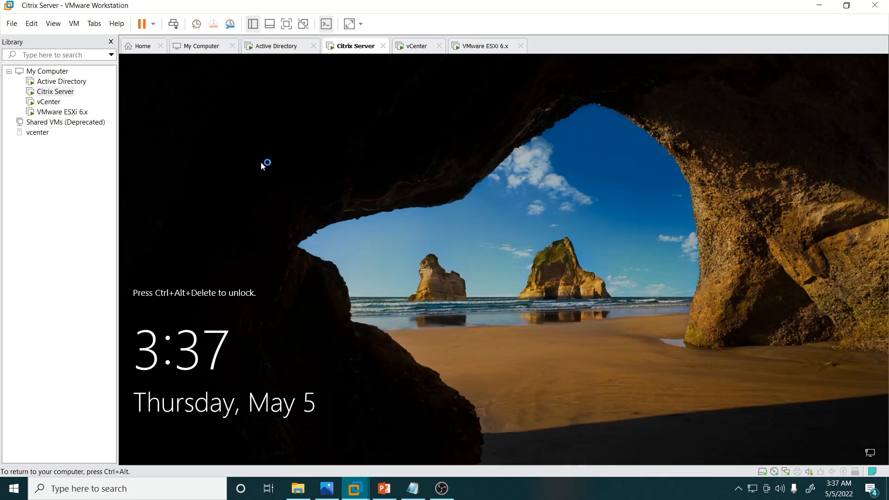
Step: Unlock the sign-in screen, choose Other user, and enter the user name citrixadmin with the account password
key("ctrl+alt+Delete")
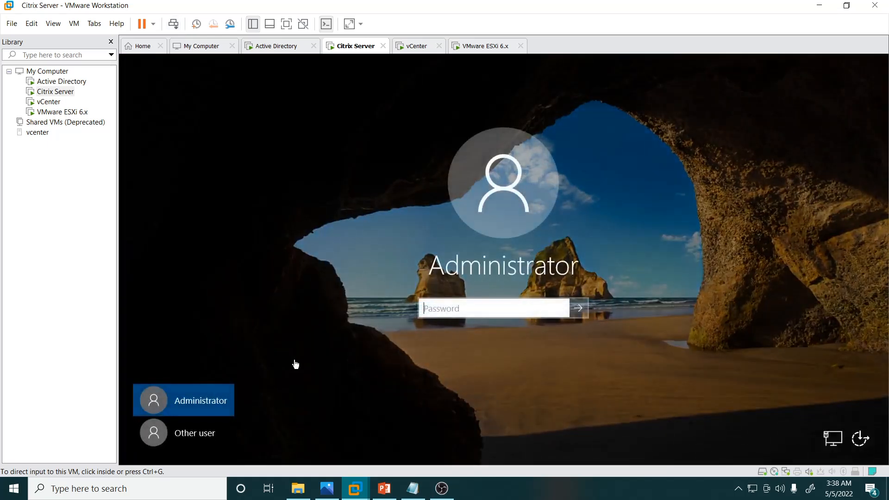
left_click(196, 442)
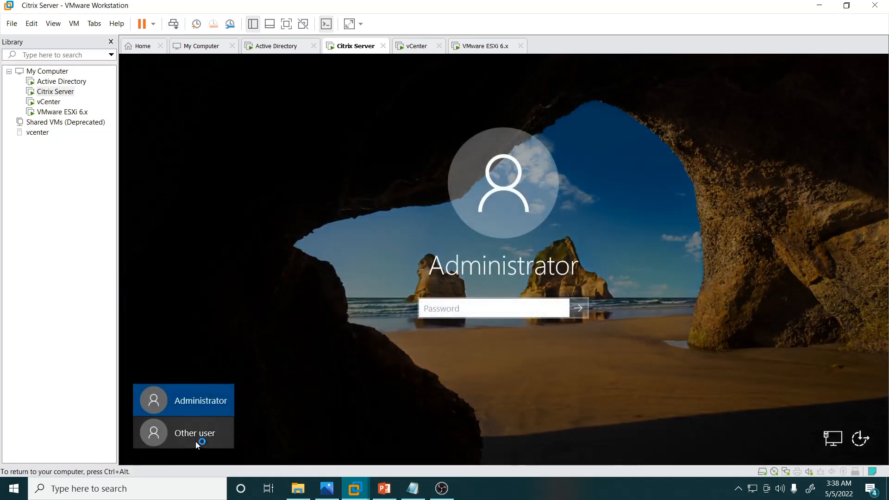
left_click(195, 438)
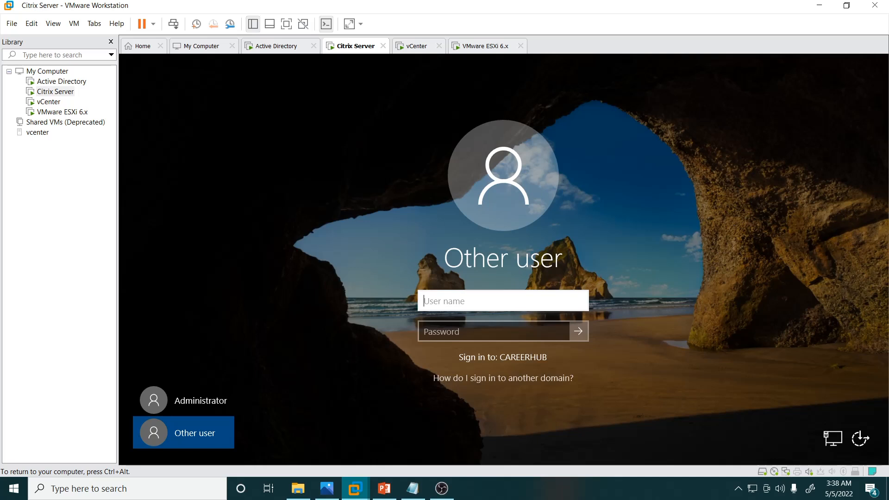
type("citrixadmin")
key("Tab")
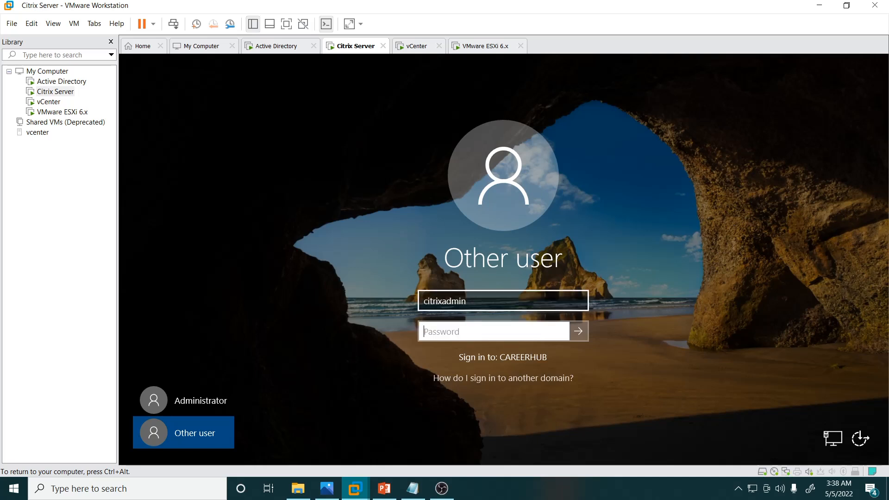
type("•••••••••")
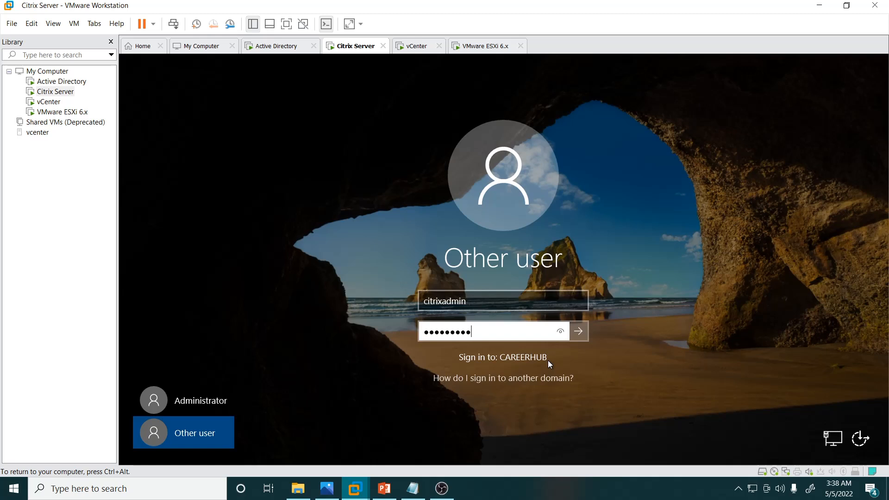
Step: Try prefixing the sign-in user name with .\ to target the local machine, and remove the prefix again
left_click(418, 306)
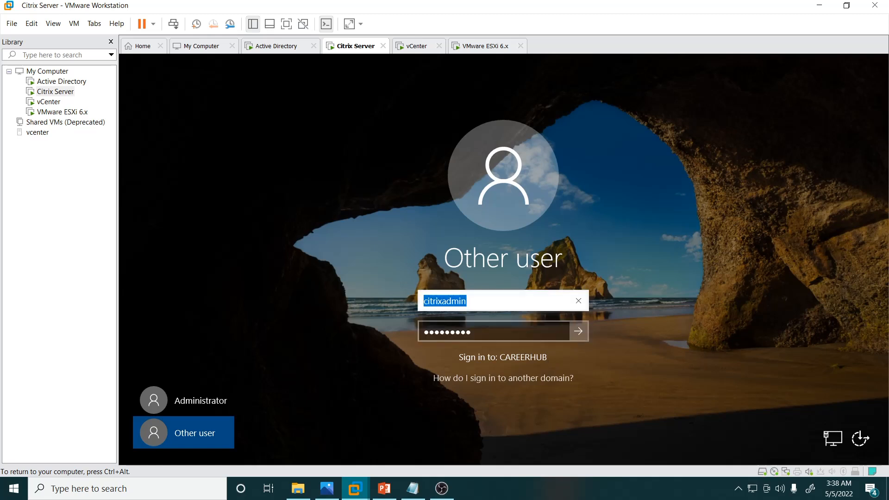
left_click(422, 302)
type(".\\")
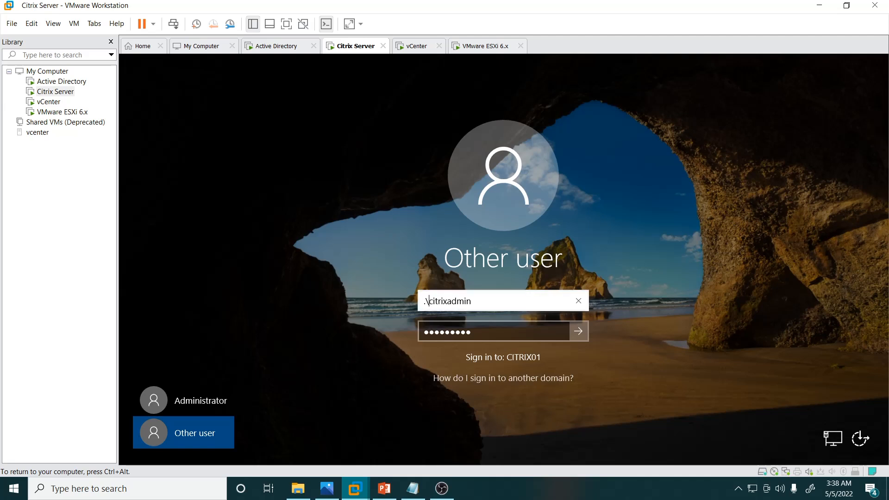
key("BackSpace")
key("BackSpace")
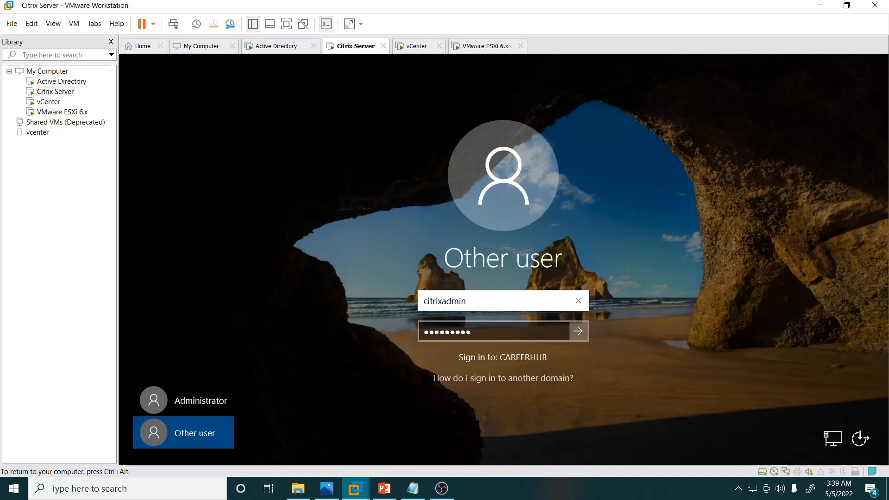
Step: Submit the sign-in to the CAREERHUB domain and check the signed-in account with whoami in a command prompt
key("Tab")
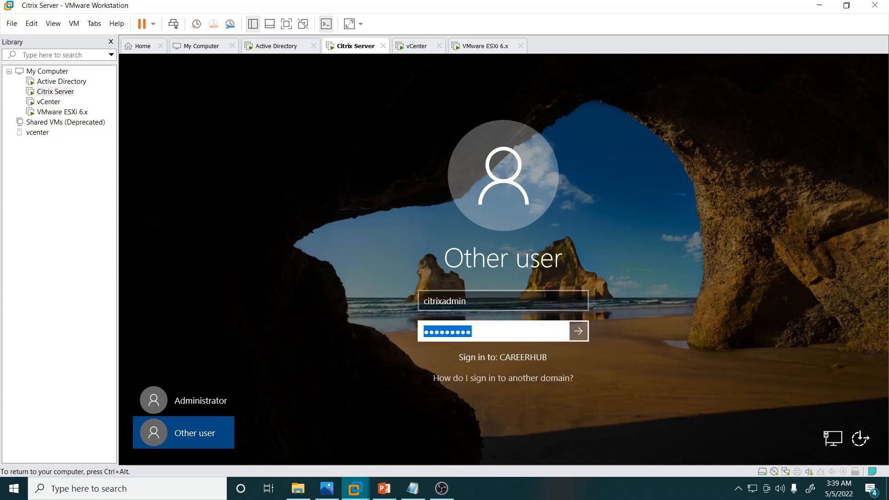
key("Return")
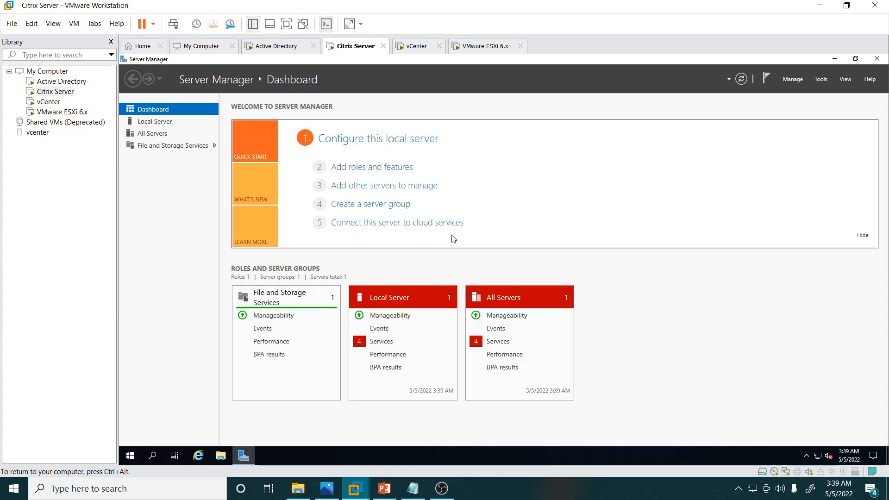
key("super+r")
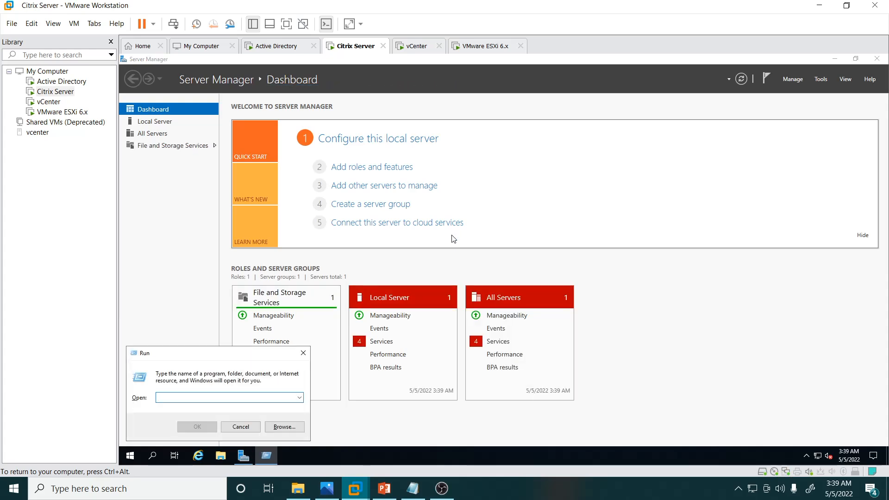
type("cmd")
key("Return")
type("who")
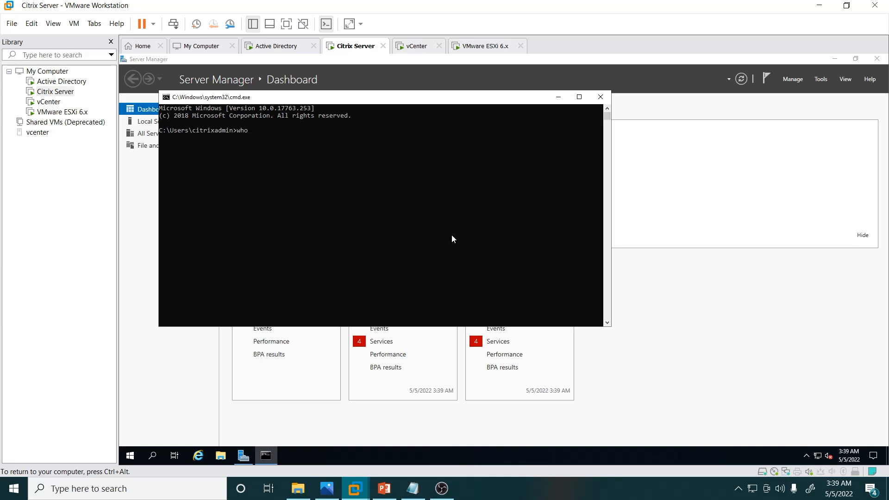
type("ami")
key("Return")
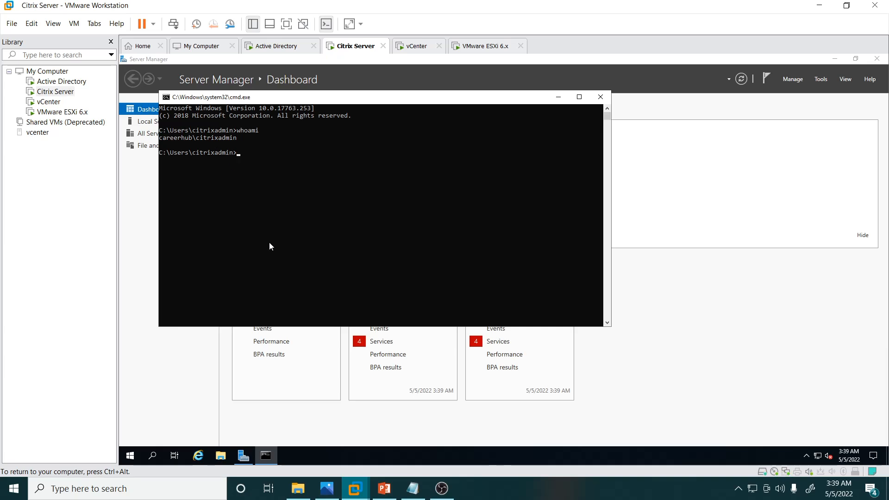
Step: Open the iso folder on Local Disk (C:) and mount the Citrix_Virtual_Apps_and_Desktops_7_1909 disc image
left_click(221, 456)
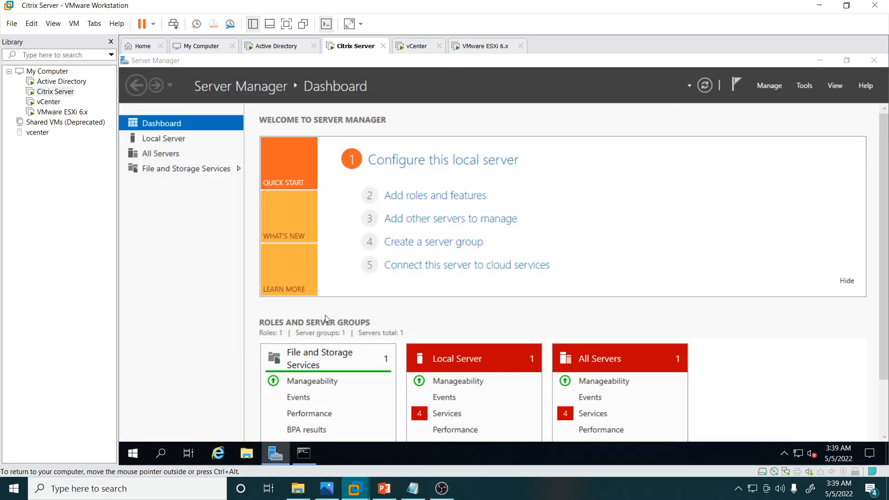
left_click(215, 221)
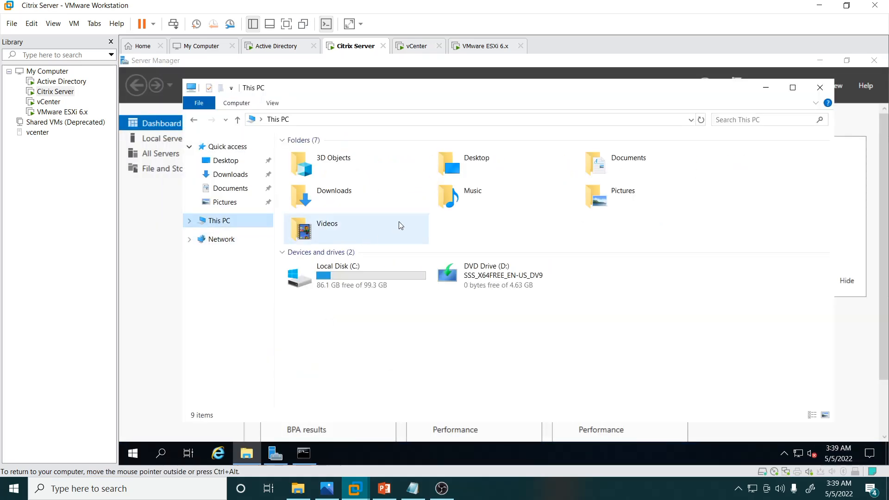
double_click(365, 276)
double_click(303, 155)
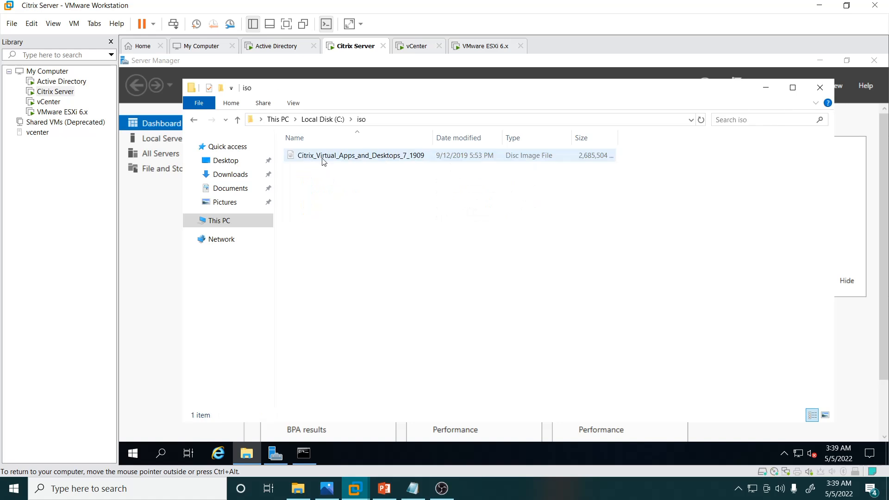
left_click(323, 157)
right_click(323, 159)
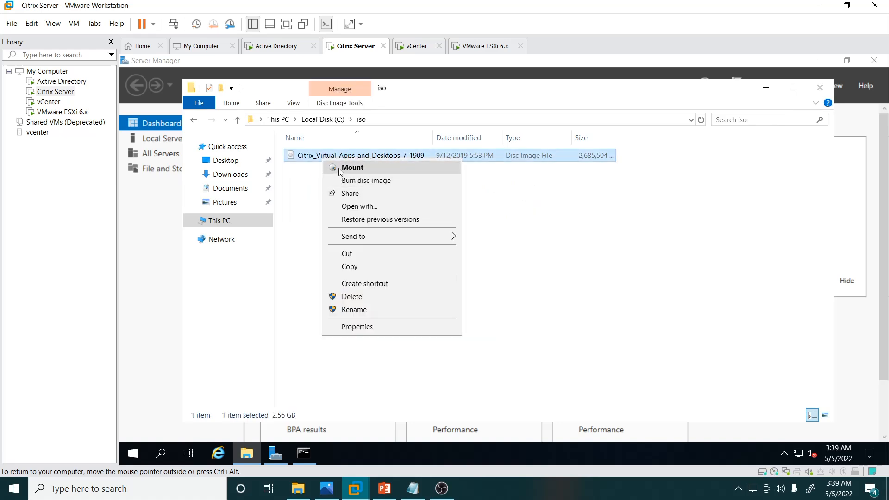
left_click(340, 169)
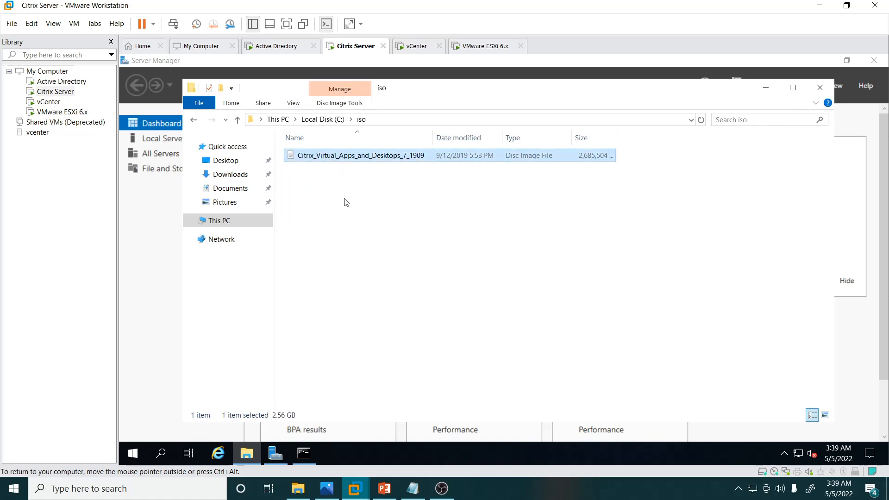
Step: Copy all contents of the mounted CVAD 1909 drive into a folder named New folder created in C:\iso, showing the transfer details
key("ctrl+a")
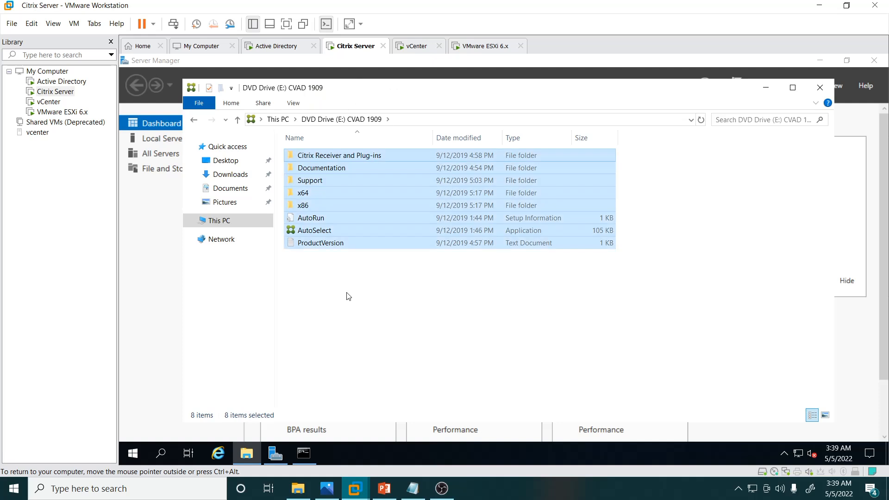
left_click(254, 216)
double_click(349, 280)
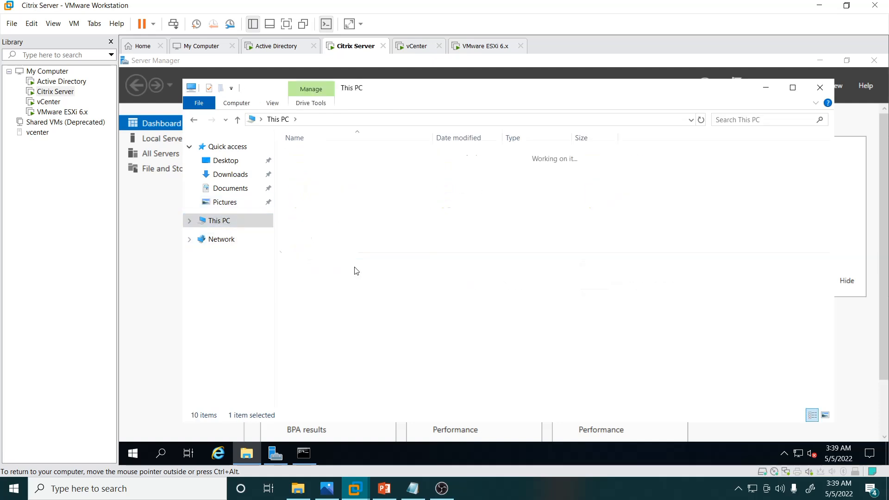
double_click(301, 154)
right_click(323, 239)
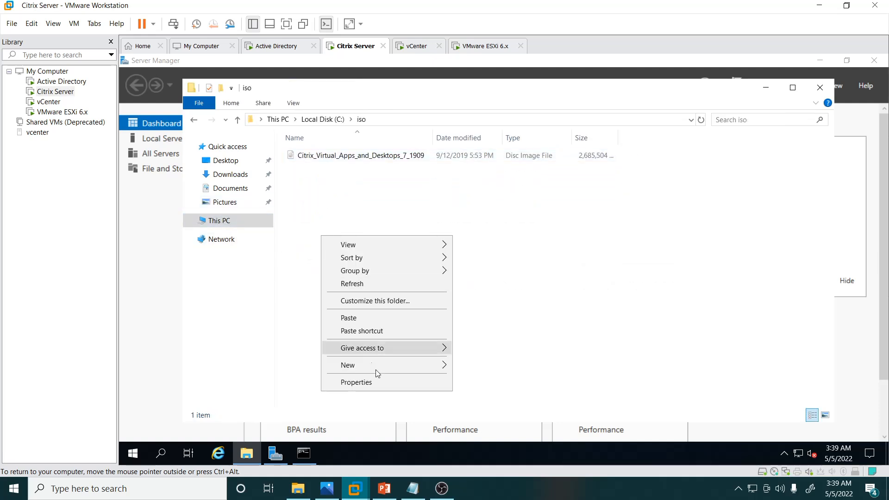
mouse_move(422, 366)
left_click(475, 361)
key("Return")
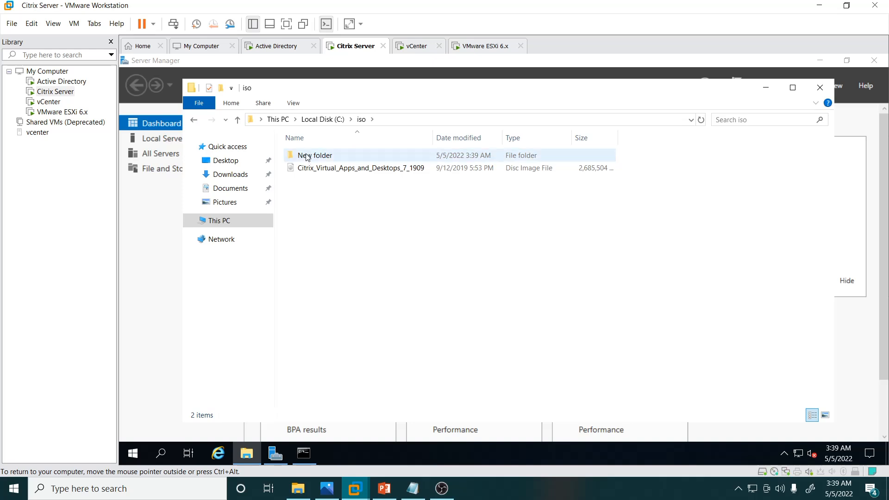
key("Return")
key("ctrl+v")
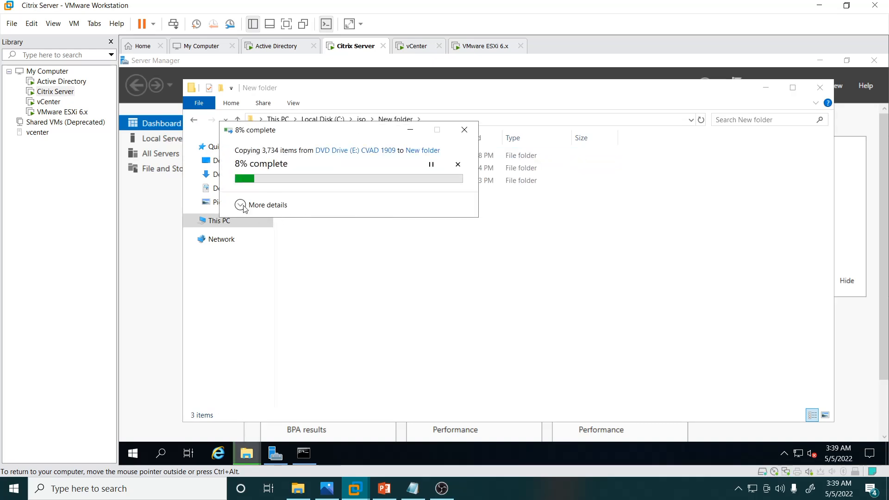
left_click(243, 207)
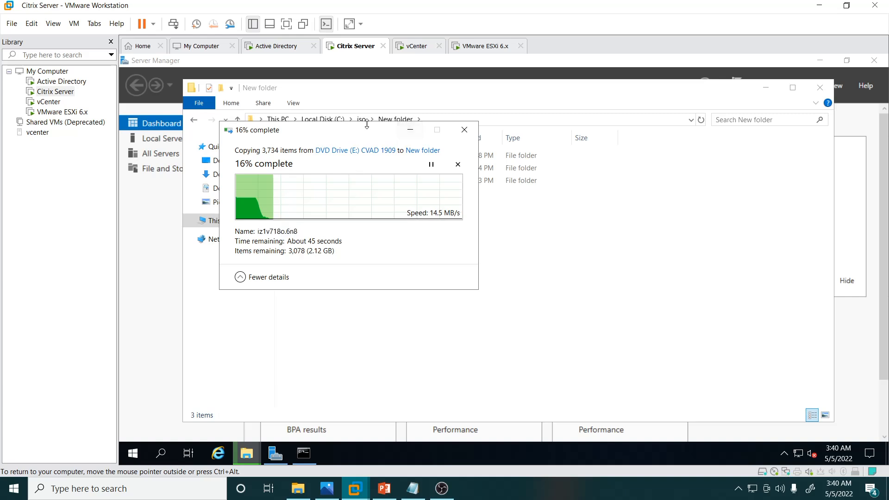
left_click_drag(365, 131, 523, 214)
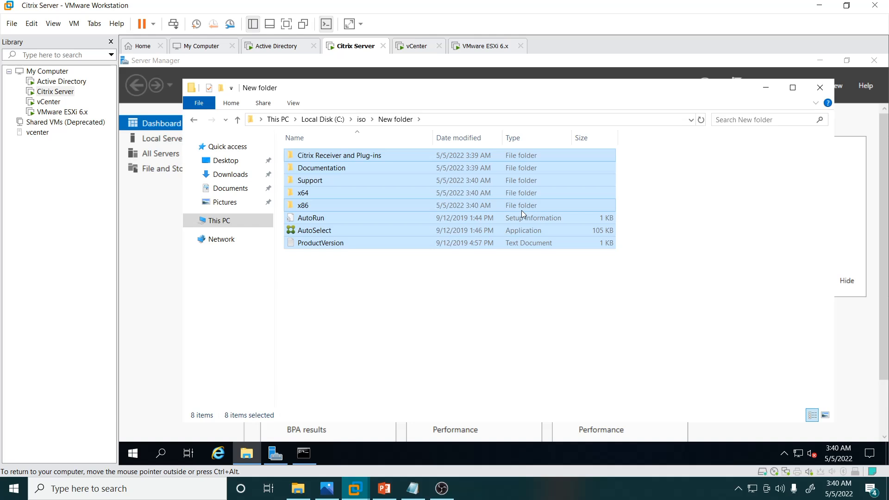
Step: Run AutoSelect from the copied files, allow it to make changes, and start the Virtual Apps and Desktops option
left_click(384, 337)
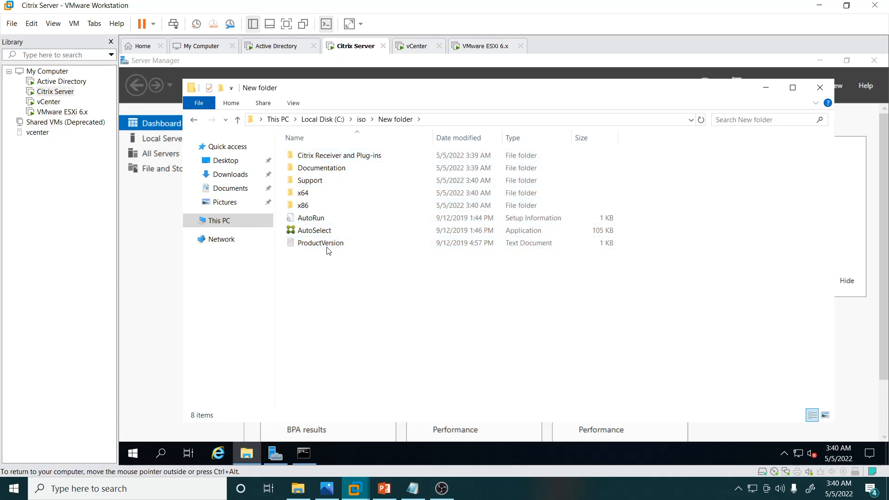
double_click(314, 233)
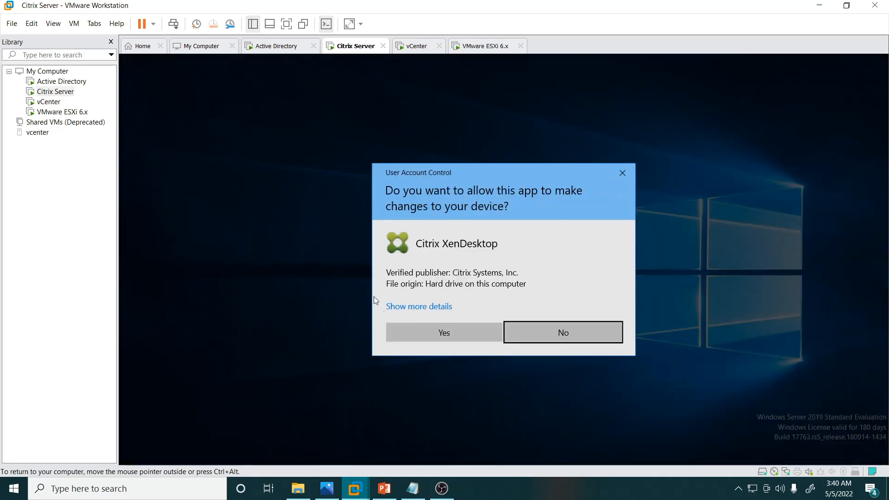
left_click(438, 334)
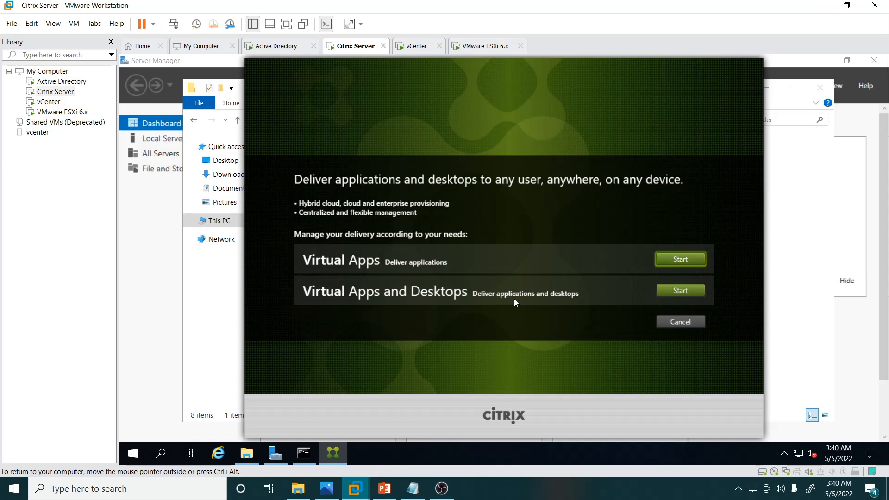
left_click(698, 292)
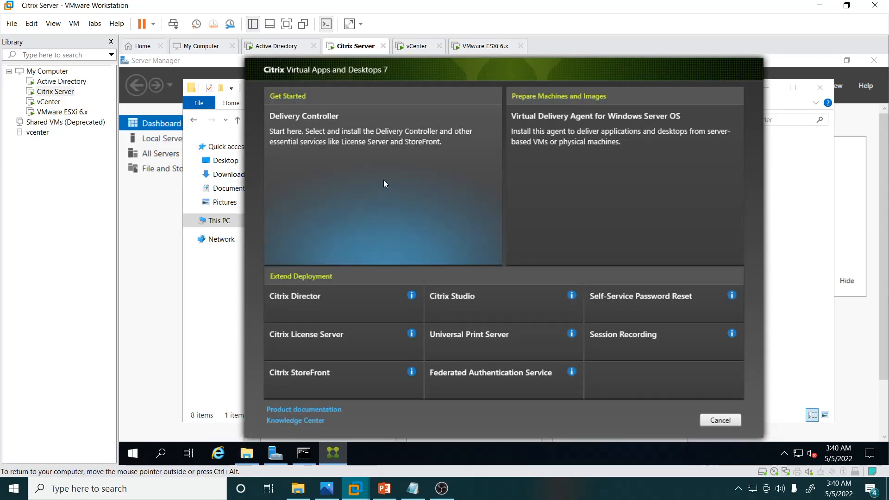
Step: Start the Delivery Controller installation and accept the terms of the Citrix license agreement
left_click(383, 179)
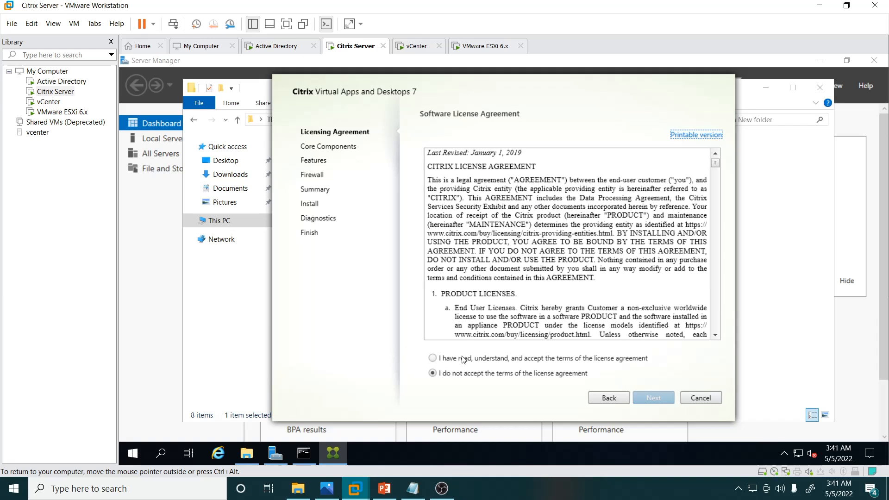
left_click(463, 359)
left_click(653, 398)
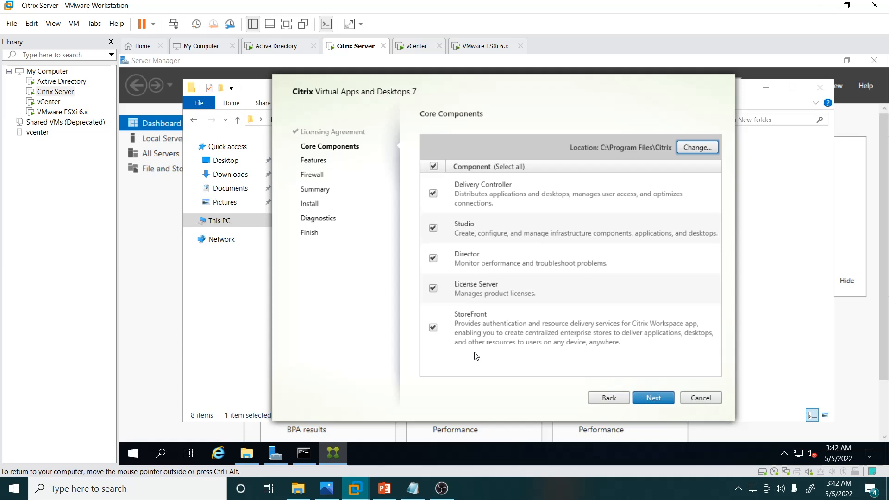
Step: Install with all core components, SQL Server 2014 SP2 Express and Windows Remote Assistance selected, and firewall rules configured automatically
left_click(656, 399)
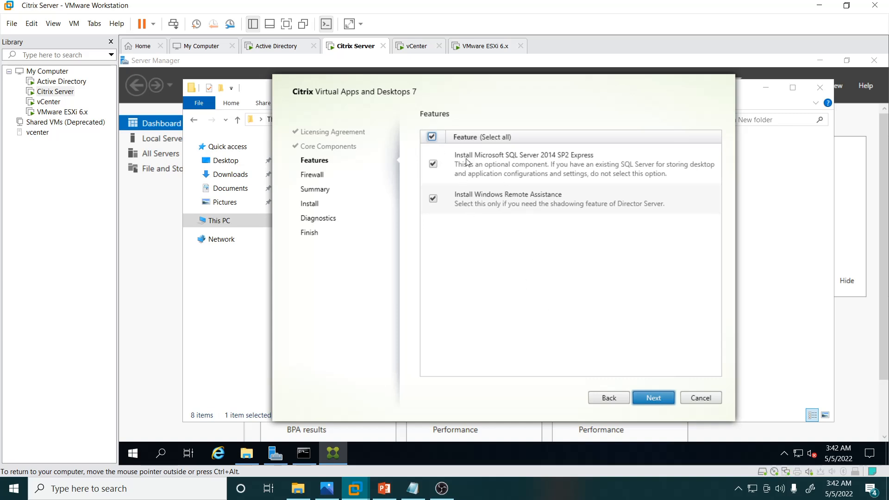
left_click(650, 396)
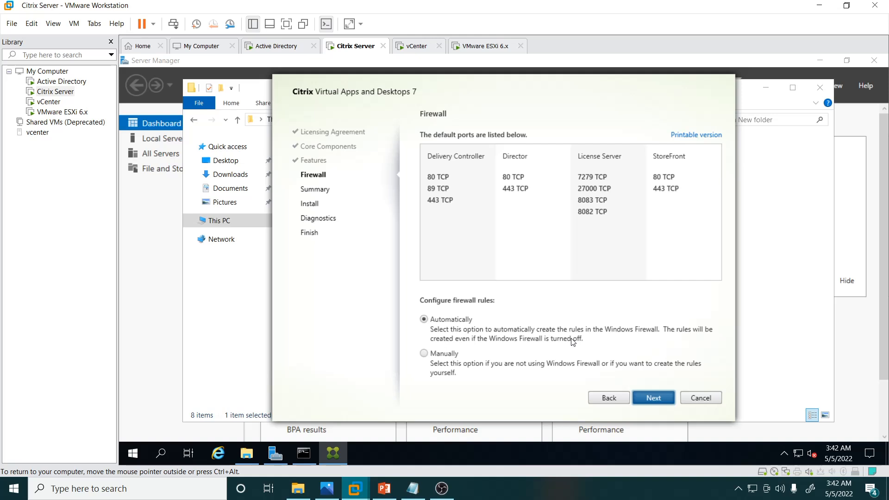
key("Return")
key("Return")
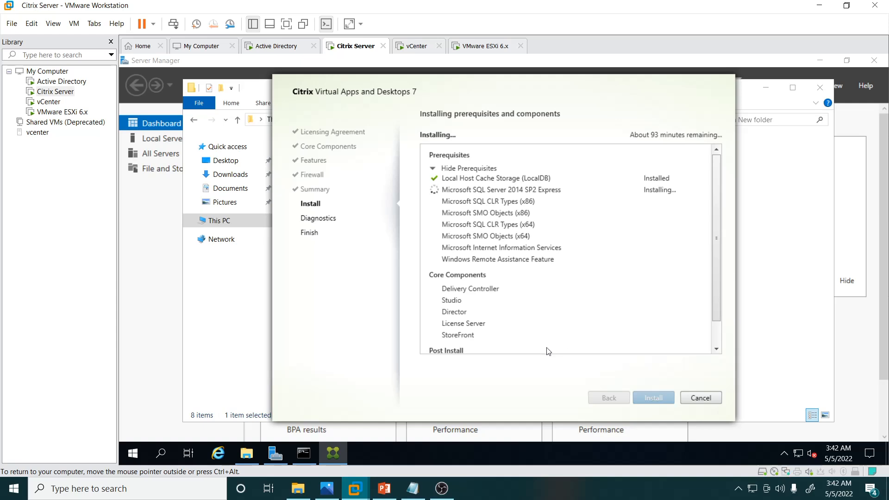
left_click(442, 488)
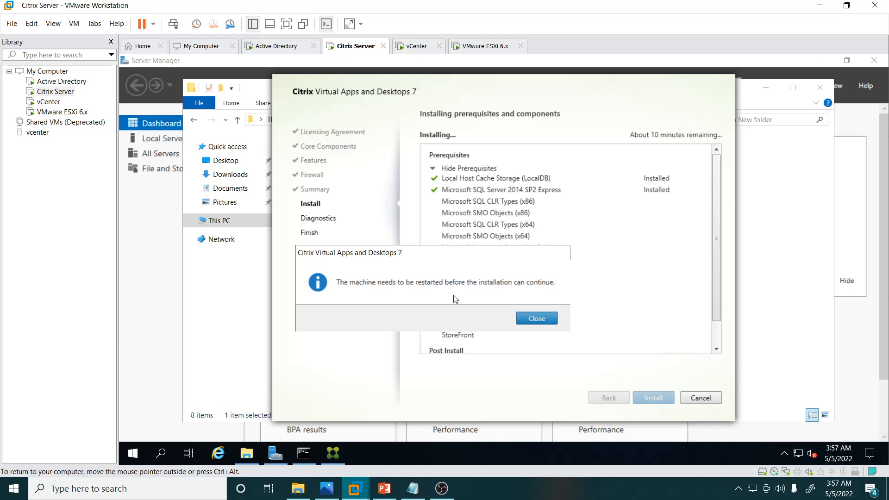
Step: Acknowledge the installer's restart request and dismiss the sign-out notice to let the server restart
left_click(535, 318)
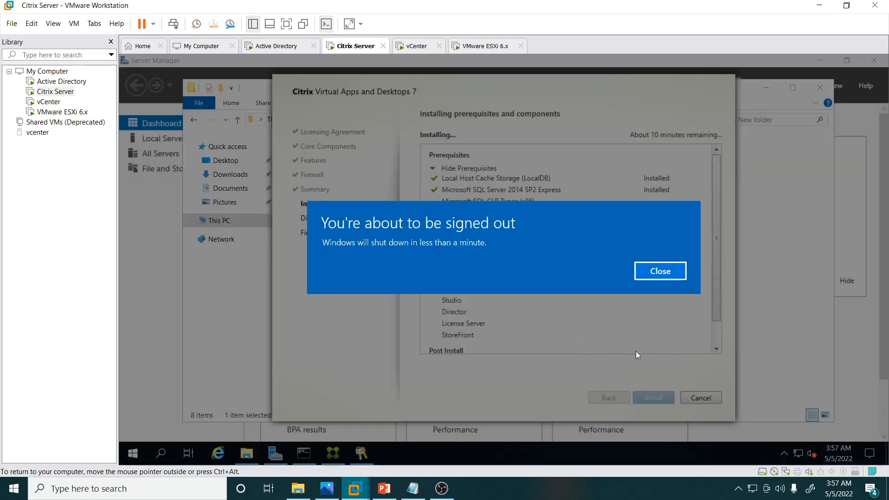
left_click(653, 276)
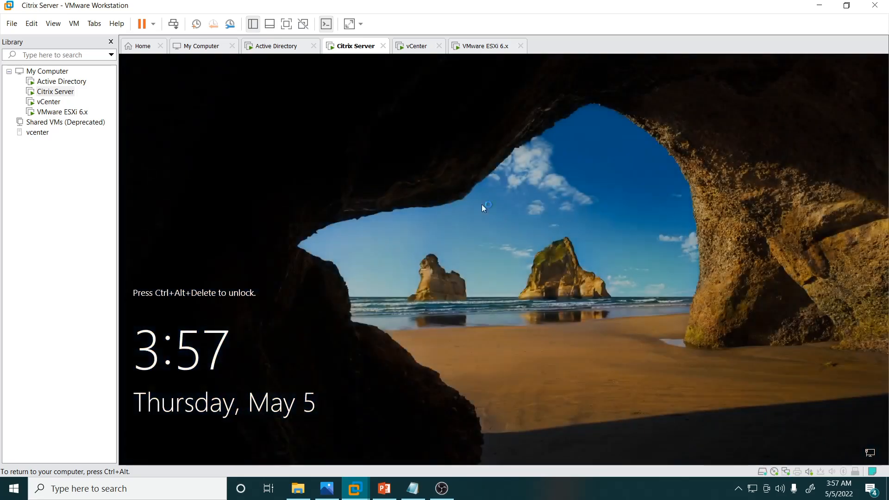
Step: Sign back in to the Citrix Server with the domain admin account's password and minimize Server Manager
left_click(173, 23)
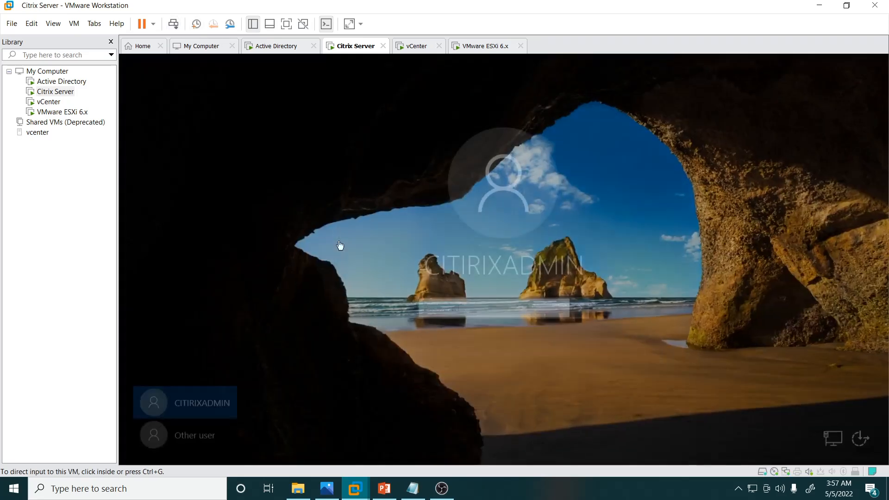
left_click(460, 308)
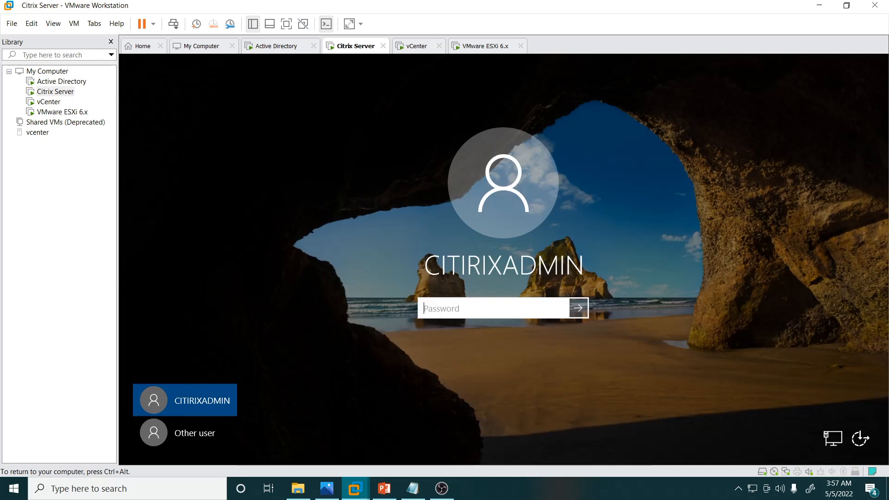
type("••••••••••")
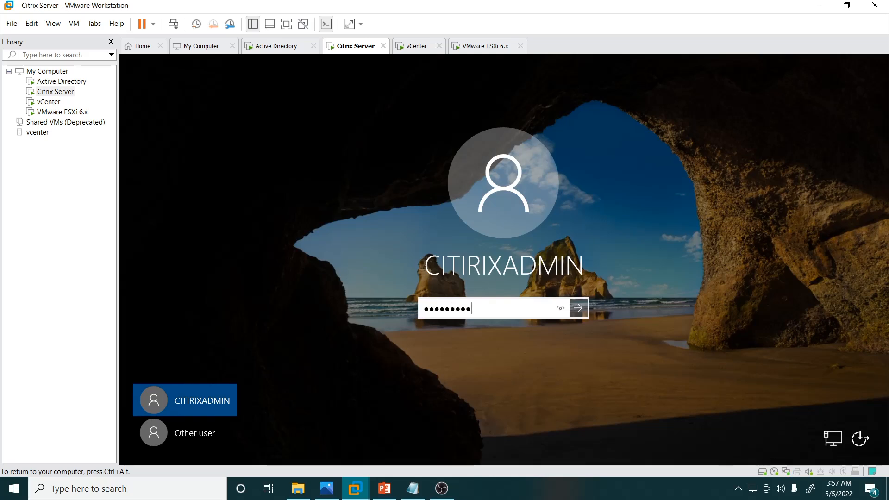
key("Return")
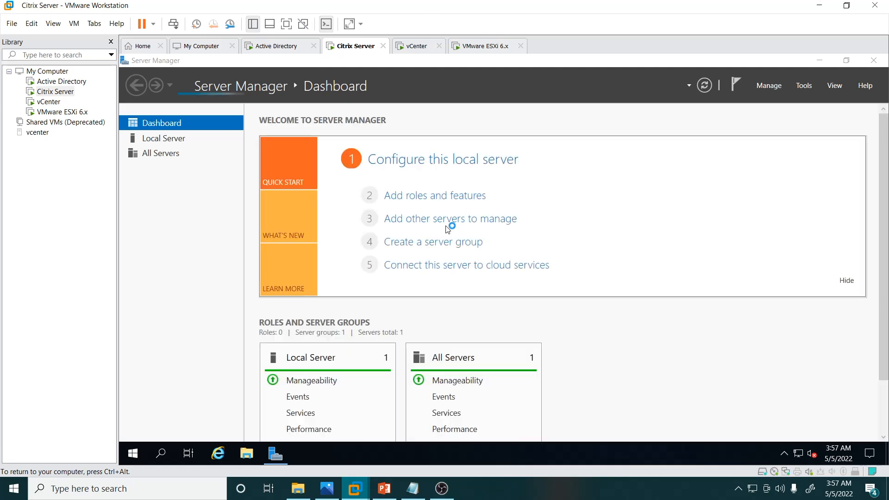
left_click(820, 61)
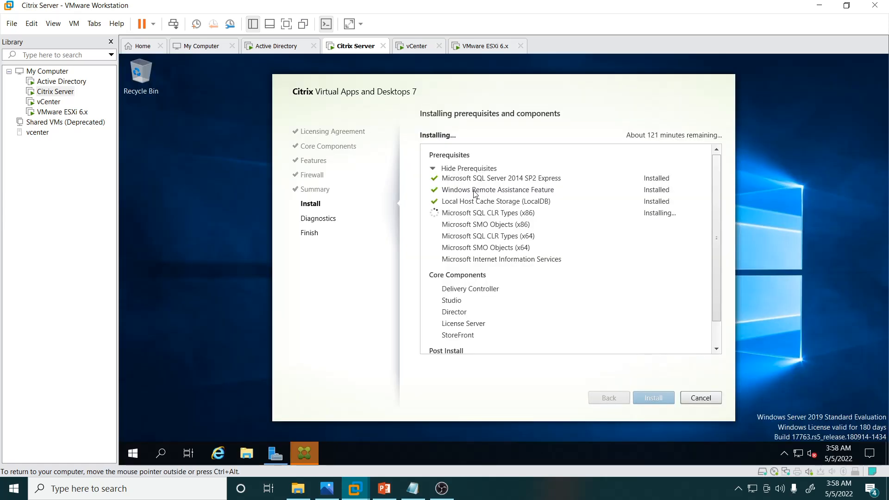
Step: Turn off Collect diagnostic information and finish the installation with Launch Studio kept enabled
scroll(471, 241, "down", 2)
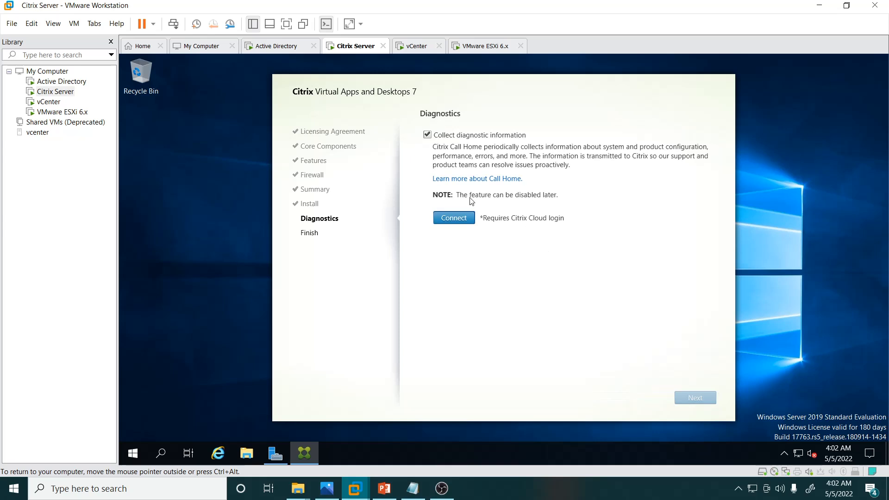
left_click(427, 134)
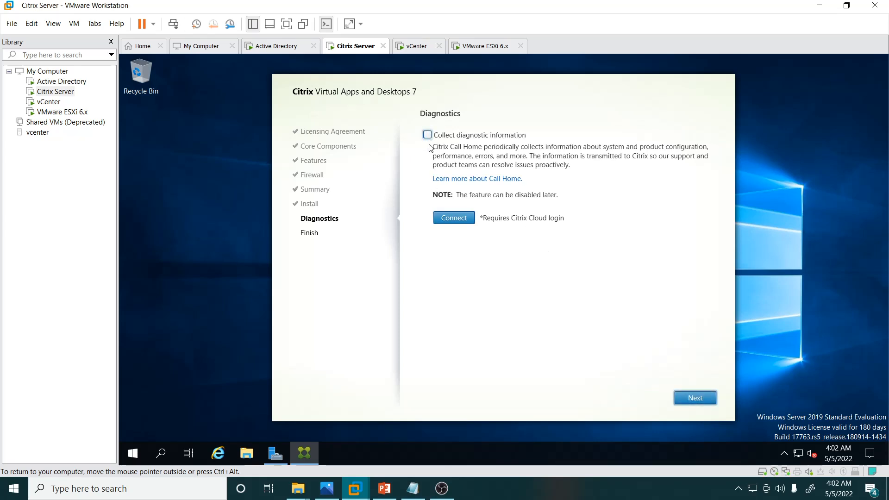
left_click(695, 398)
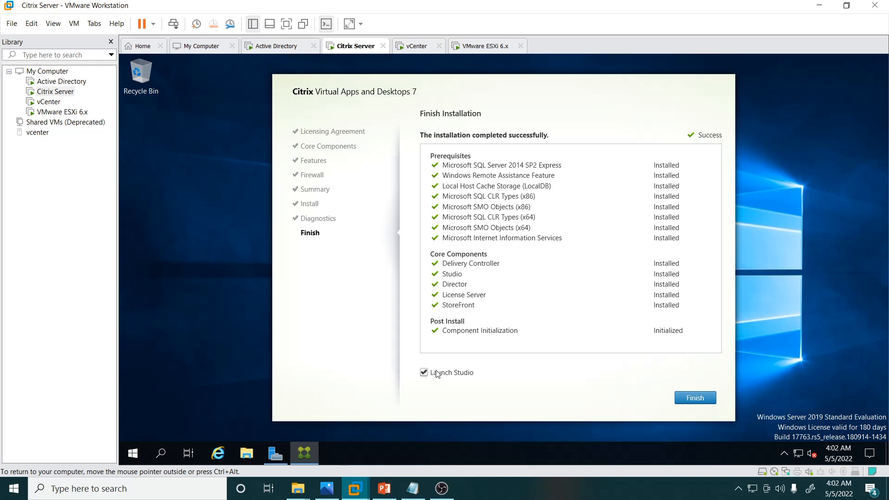
left_click(694, 398)
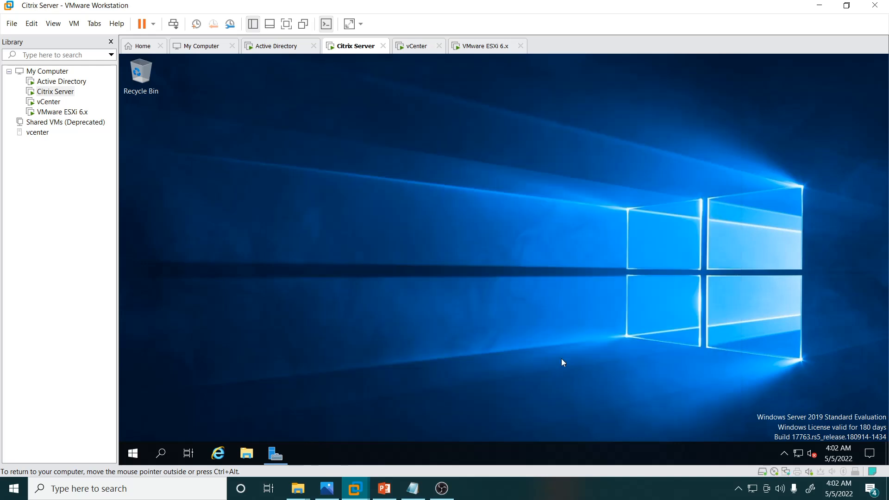